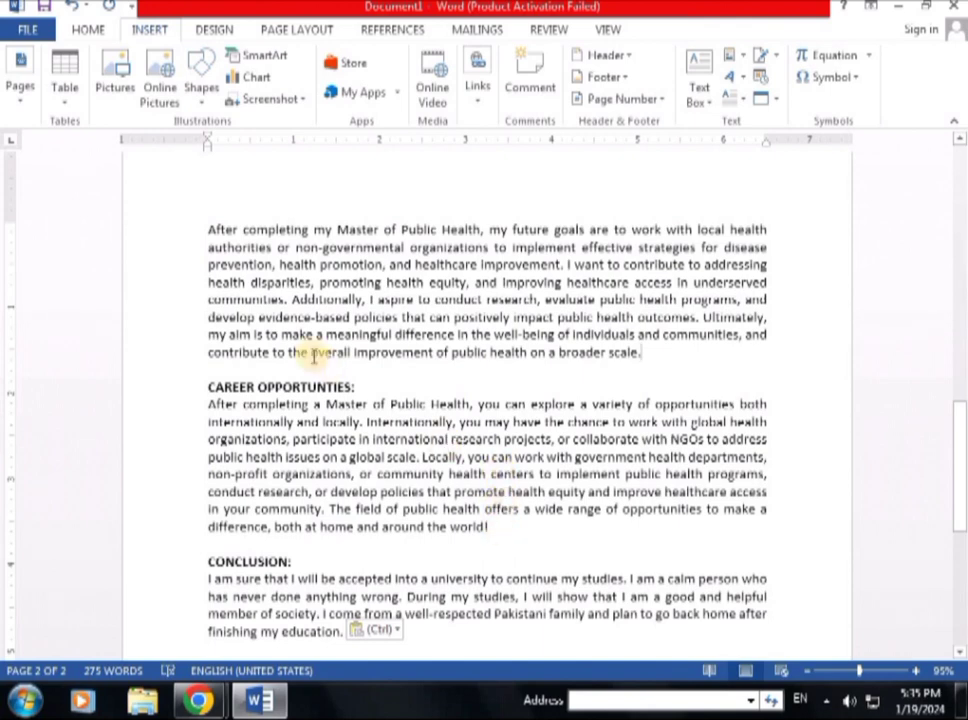
- Insert a page break between the future goals paragraph and the CAREER OPPORTUNTIES heading, and check both resulting pages
{"action": "left_click", "coordinate": [24, 104]}
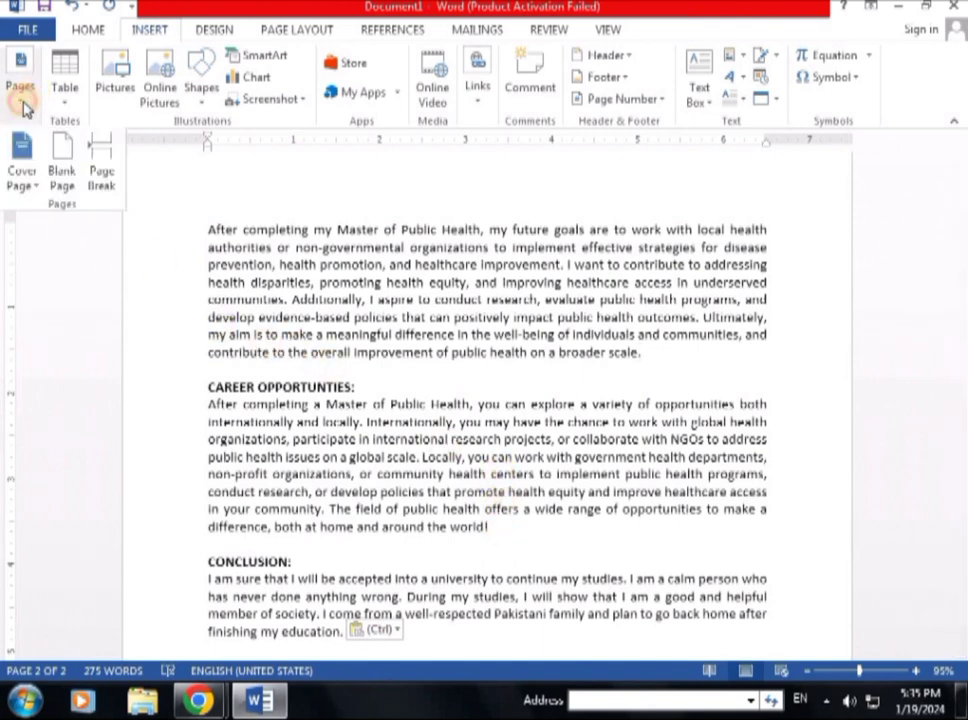
{"action": "left_click", "coordinate": [97, 172]}
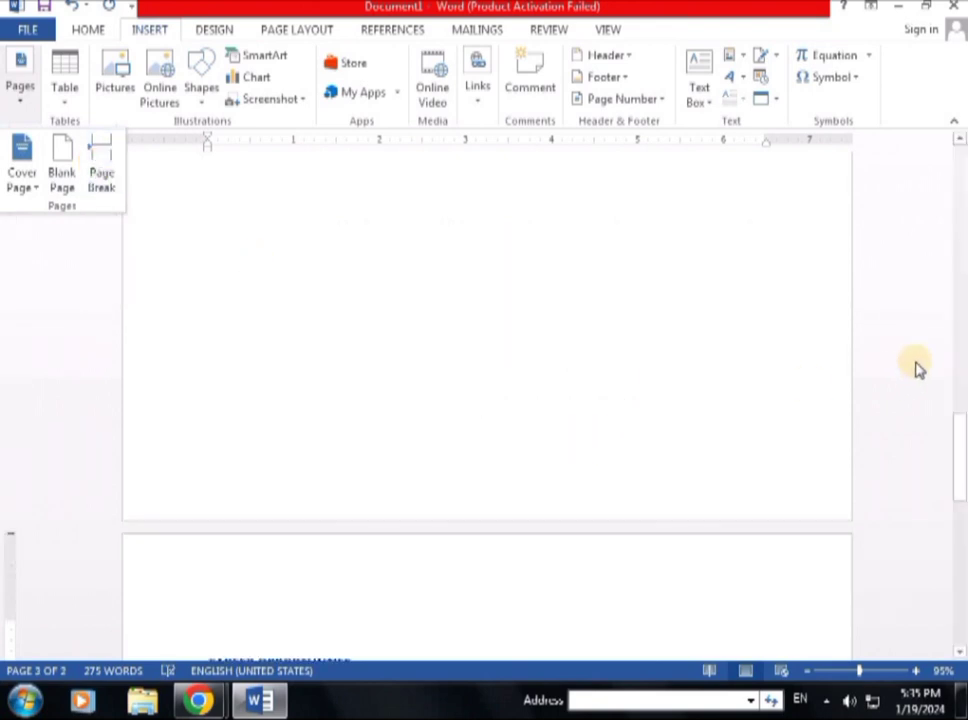
{"action": "left_click", "coordinate": [952, 140]}
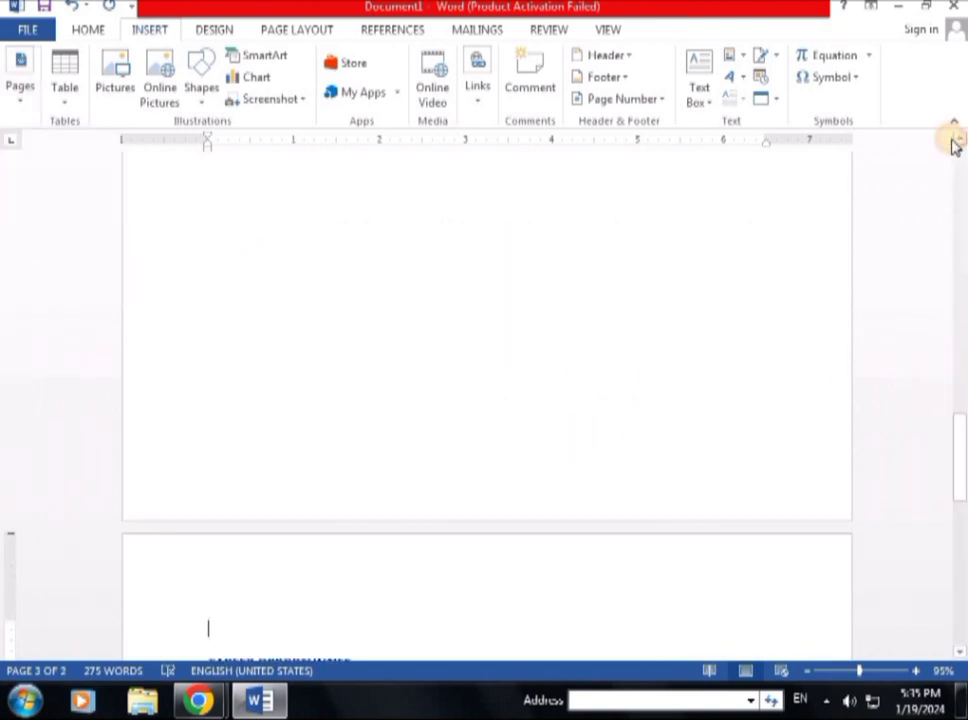
{"action": "scroll", "coordinate": [933, 320], "scroll_direction": "up", "scroll_amount": 8}
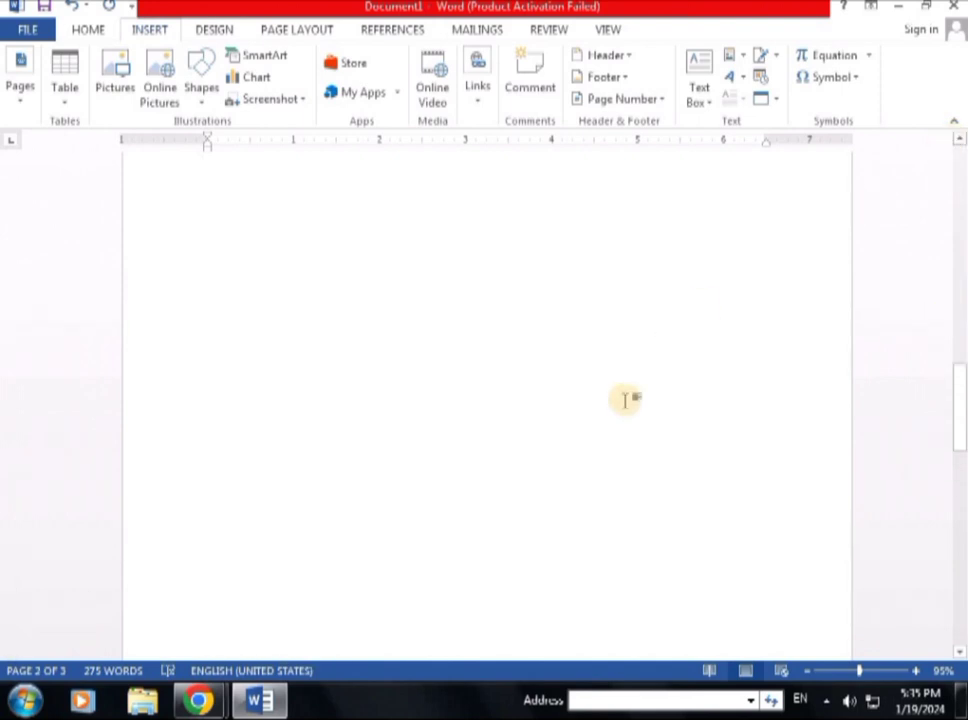
{"action": "scroll", "coordinate": [625, 400], "scroll_direction": "up", "scroll_amount": 3}
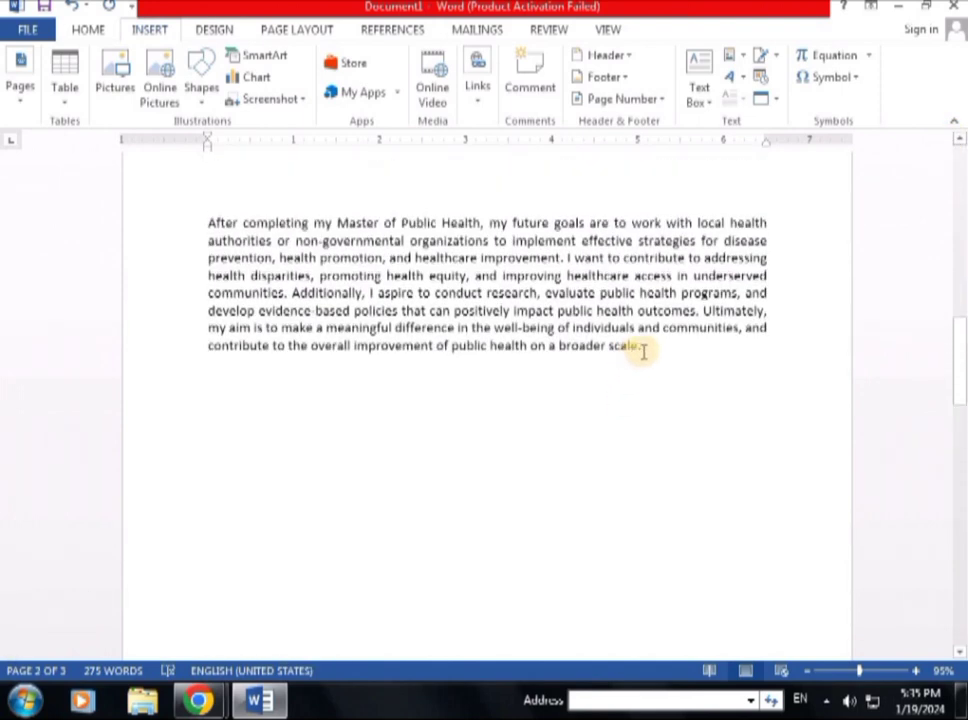
{"action": "scroll", "coordinate": [369, 430], "scroll_direction": "down", "scroll_amount": 4}
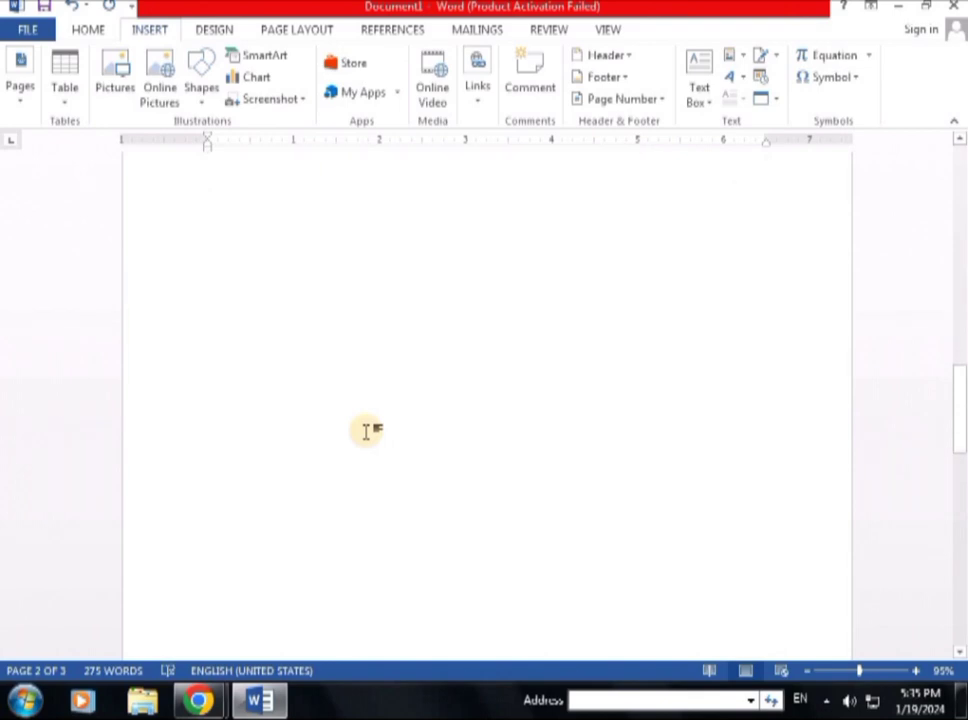
{"action": "scroll", "coordinate": [367, 430], "scroll_direction": "down", "scroll_amount": 6}
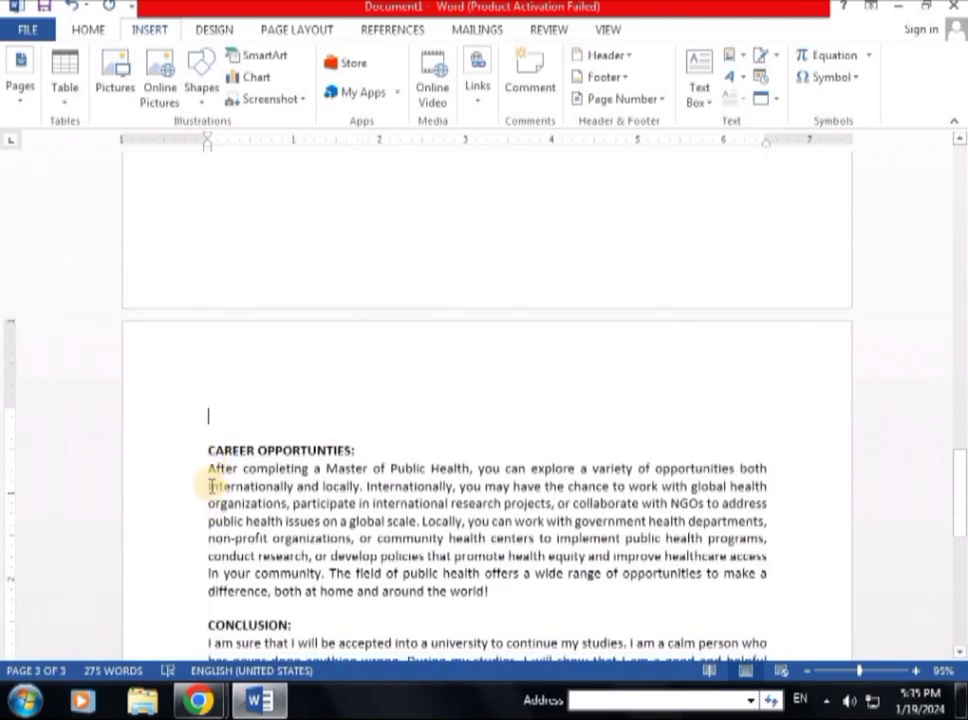
{"action": "scroll", "coordinate": [430, 391], "scroll_direction": "up", "scroll_amount": 5}
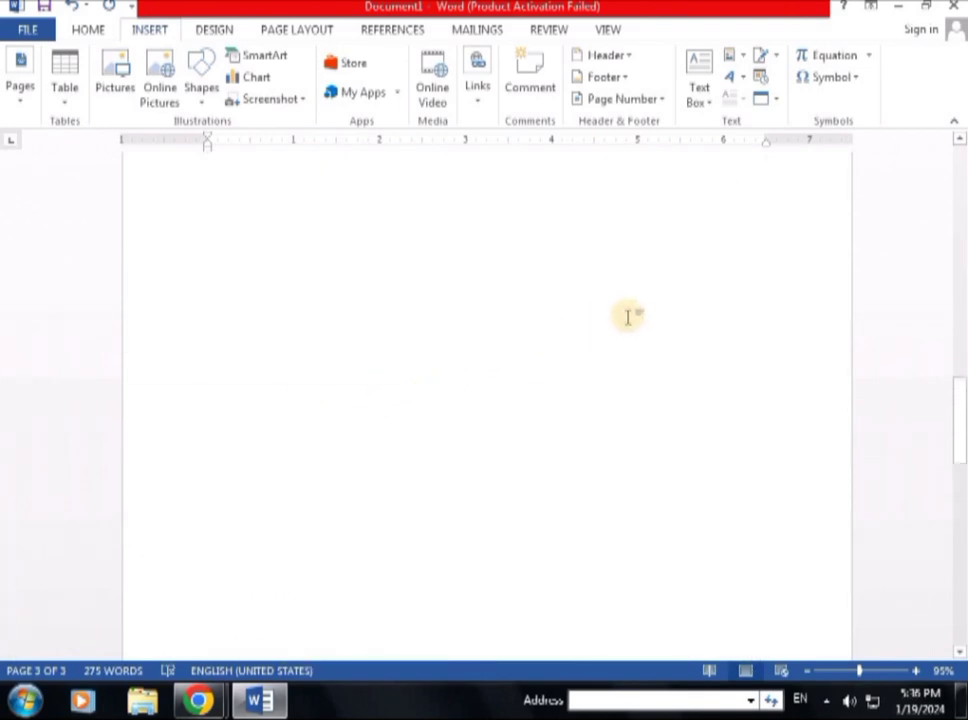
{"action": "scroll", "coordinate": [640, 330], "scroll_direction": "up", "scroll_amount": 3}
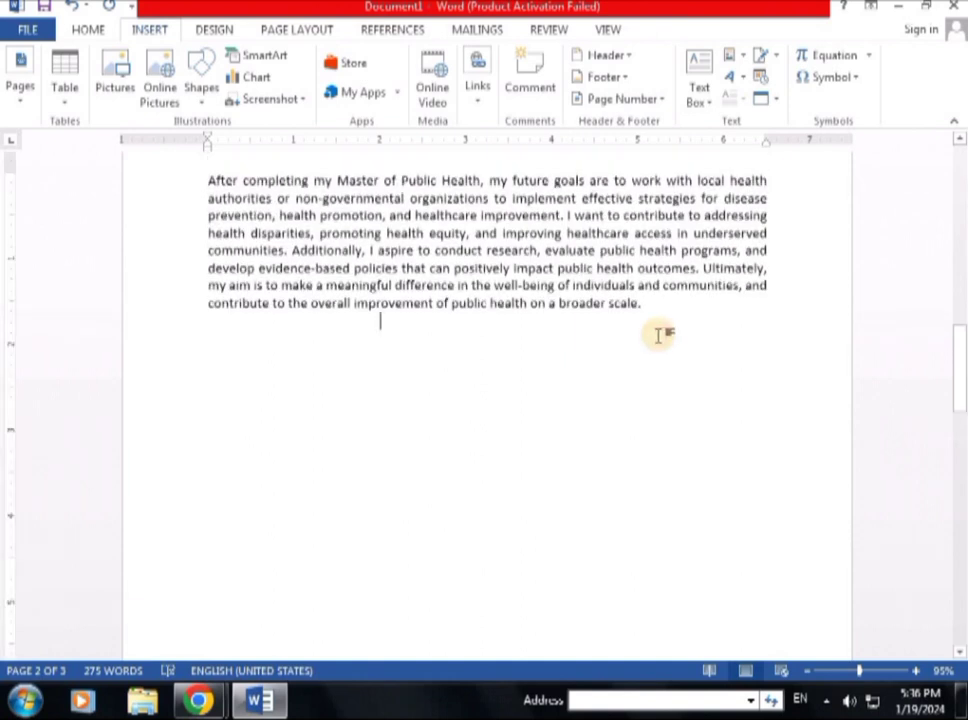
- Enter the filler text "kkkkkkk" at the start of the third page, above the CAREER OPPORTUNTIES heading
{"action": "key", "text": "Down"}
{"action": "key", "text": "Down"}
{"action": "key", "text": "Down"}
{"action": "key", "text": "Down"}
{"action": "key", "text": "Down"}
{"action": "key", "text": "Down"}
{"action": "key", "text": "Down"}
{"action": "key", "text": "Down"}
{"action": "key", "text": "Down"}
{"action": "key", "text": "Down"}
{"action": "key", "text": "Down"}
{"action": "key", "text": "Down"}
{"action": "key", "text": "Down"}
{"action": "key", "text": "Down"}
{"action": "key", "text": "Down"}
{"action": "key", "text": "Down"}
{"action": "key", "text": "Down"}
{"action": "key", "text": "Down"}
{"action": "key", "text": "Down"}
{"action": "key", "text": "Down"}
{"action": "type", "text": "k"}
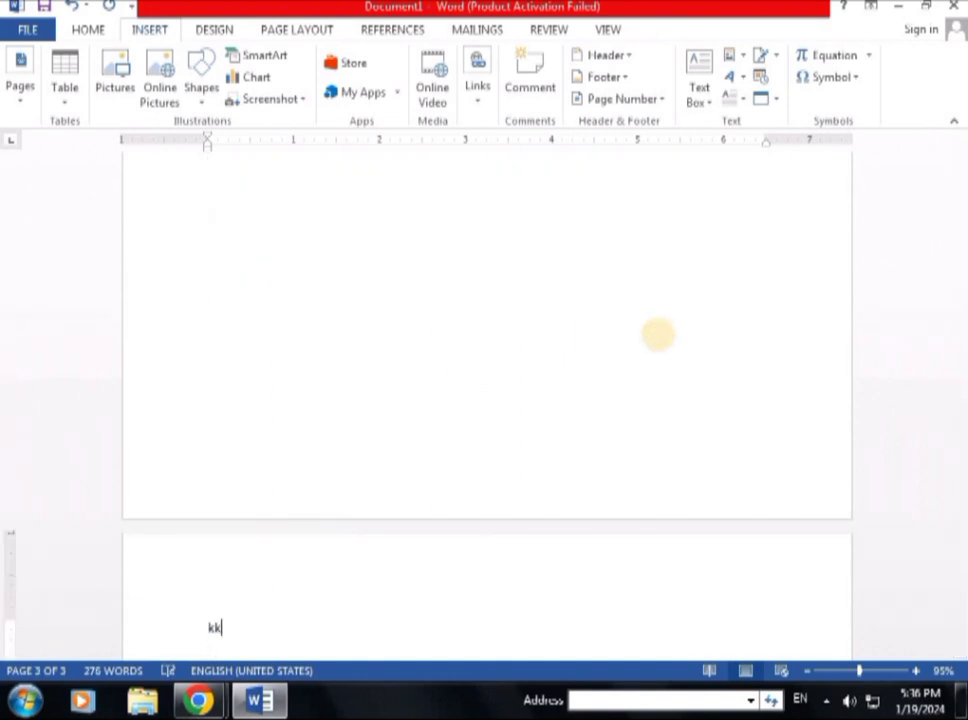
{"action": "scroll", "coordinate": [655, 345], "scroll_direction": "down", "scroll_amount": 5}
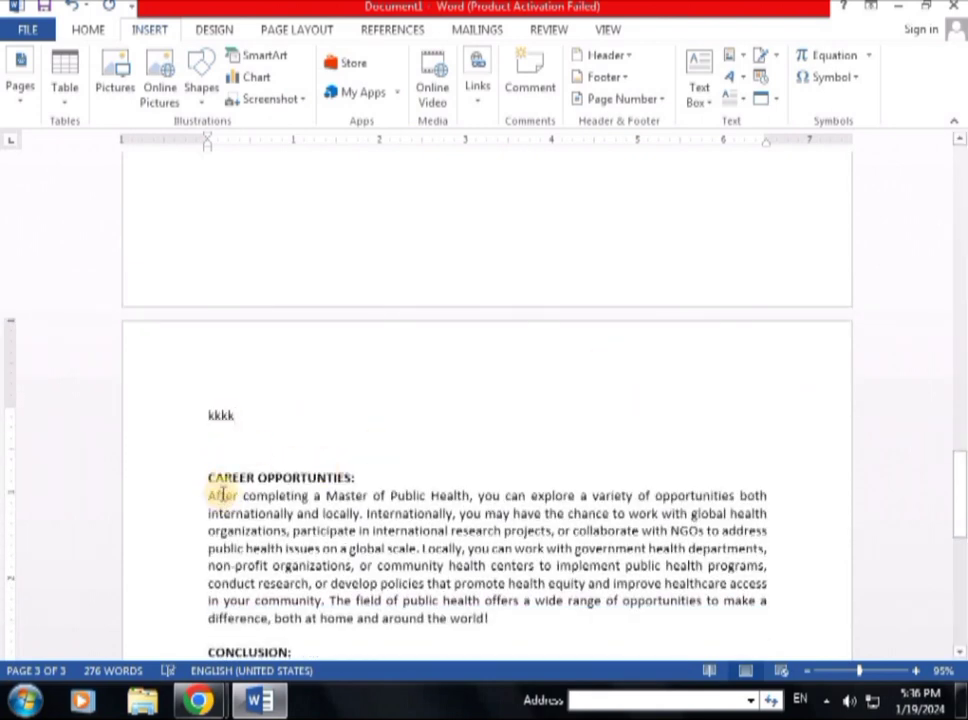
{"action": "type", "text": "kkk"}
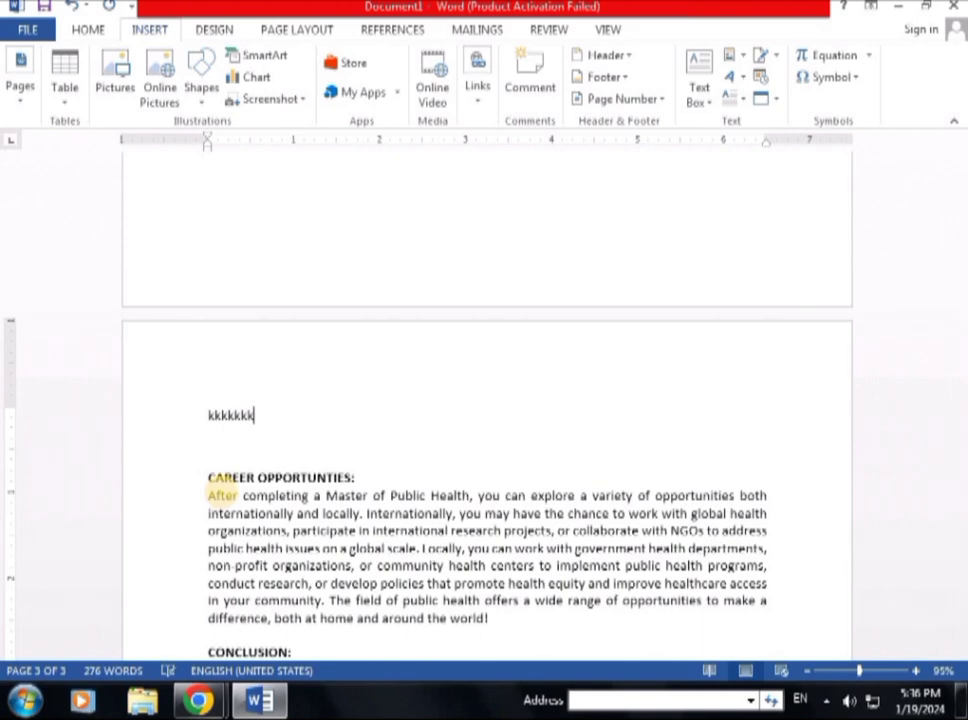
- Insert a page break in the CAREER OPPORTUNTIES paragraph directly after the sentence ending "on a global scale."
{"action": "scroll", "coordinate": [277, 393], "scroll_direction": "up", "scroll_amount": 3}
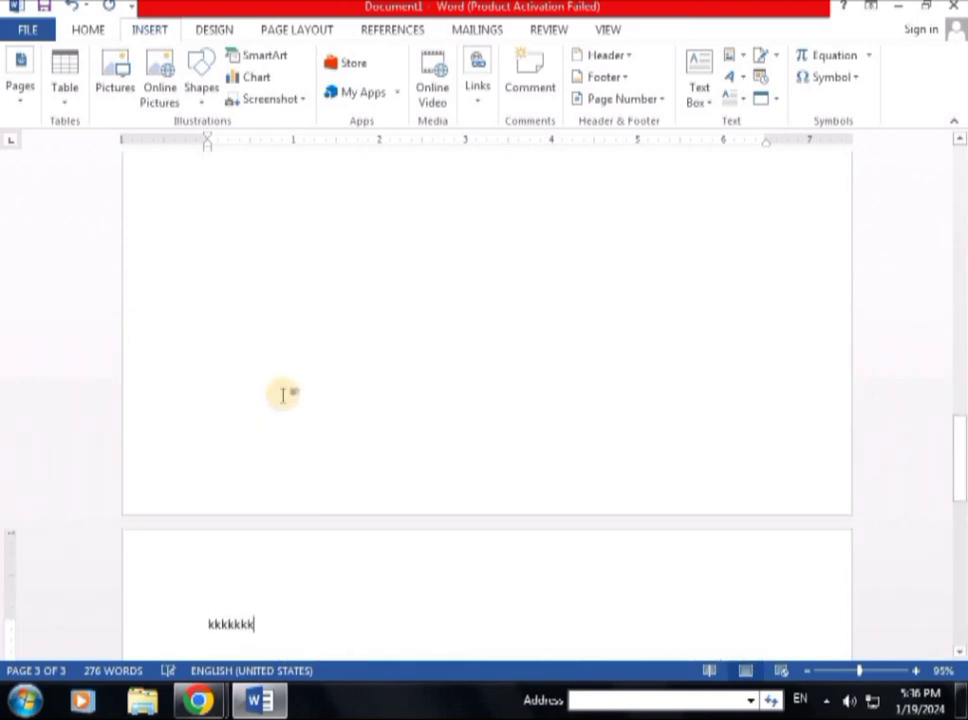
{"action": "scroll", "coordinate": [300, 392], "scroll_direction": "up", "scroll_amount": 3}
{"action": "scroll", "coordinate": [302, 391], "scroll_direction": "down", "scroll_amount": 6}
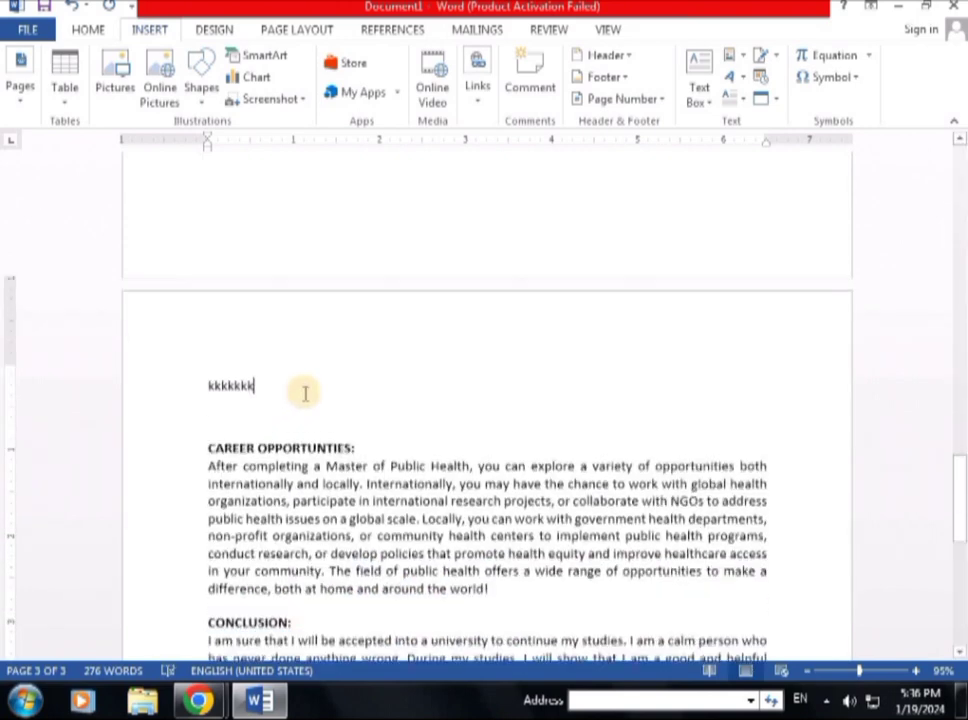
{"action": "scroll", "coordinate": [400, 440], "scroll_direction": "down", "scroll_amount": 2}
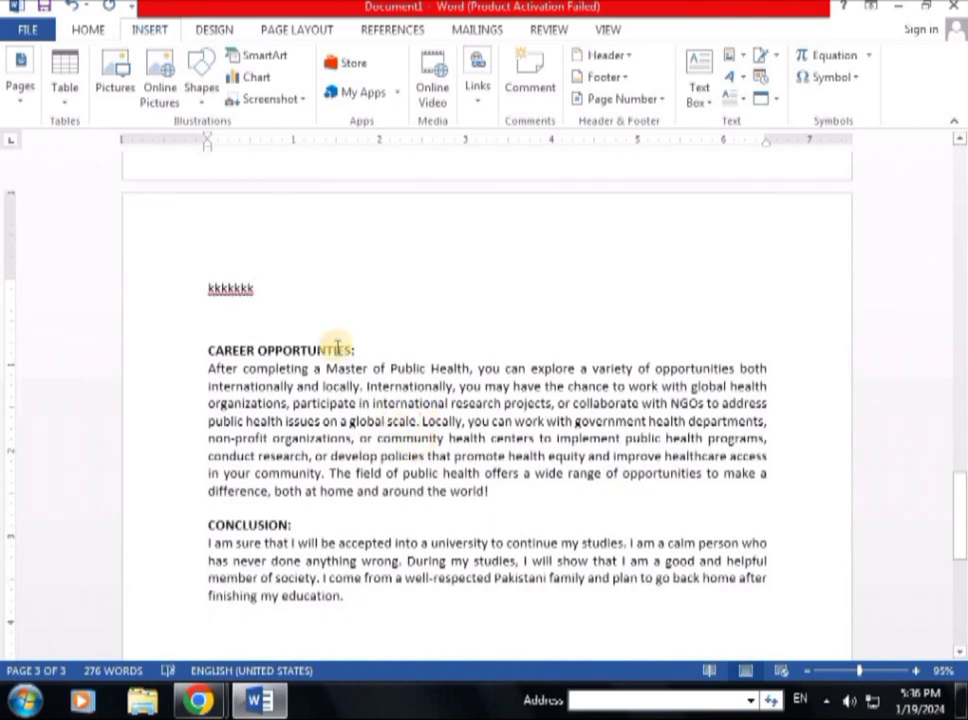
{"action": "left_click", "coordinate": [24, 95]}
{"action": "left_click", "coordinate": [101, 180]}
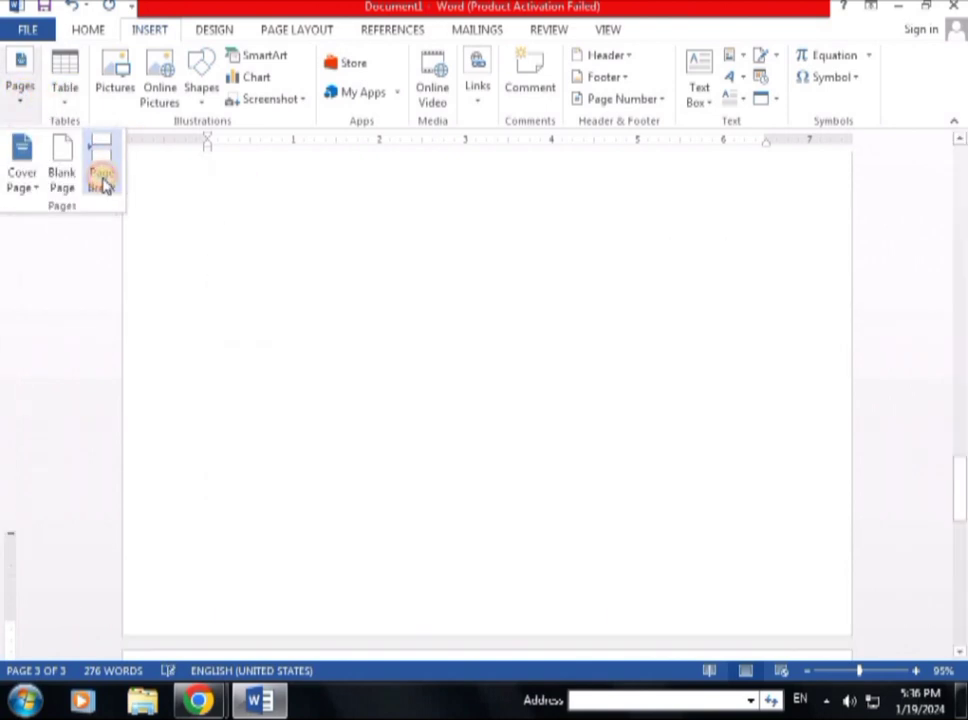
- Examine how the page break divides the CAREER OPPORTUNTIES paragraph between the third and fourth pages
{"action": "left_click", "coordinate": [391, 432]}
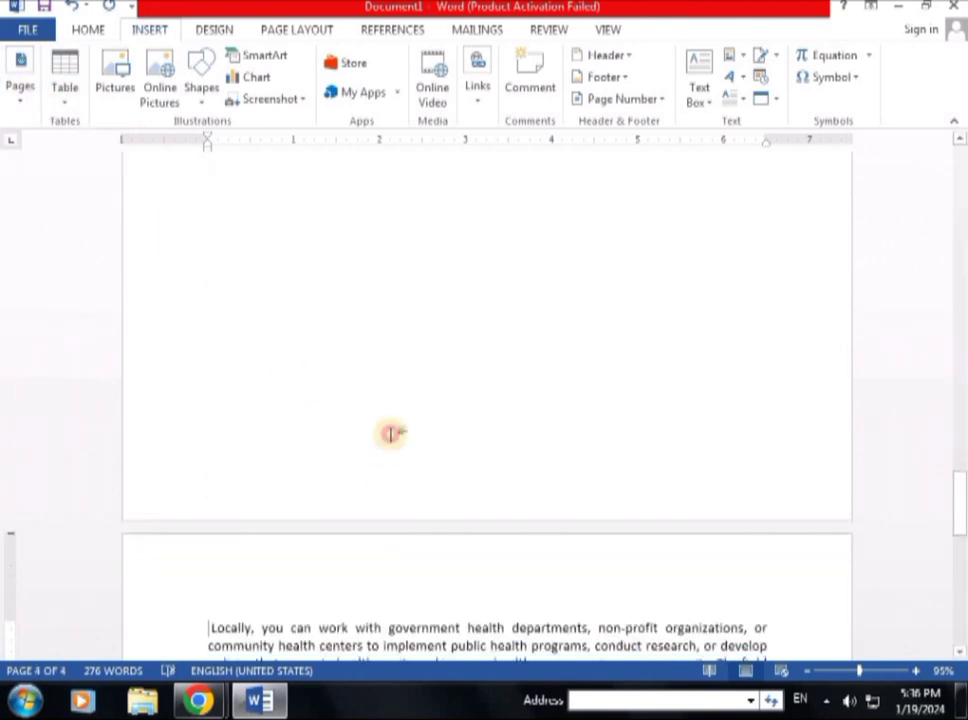
{"action": "scroll", "coordinate": [393, 425], "scroll_direction": "up", "scroll_amount": 5}
{"action": "scroll", "coordinate": [396, 420], "scroll_direction": "up", "scroll_amount": 1}
{"action": "left_click", "coordinate": [429, 272]}
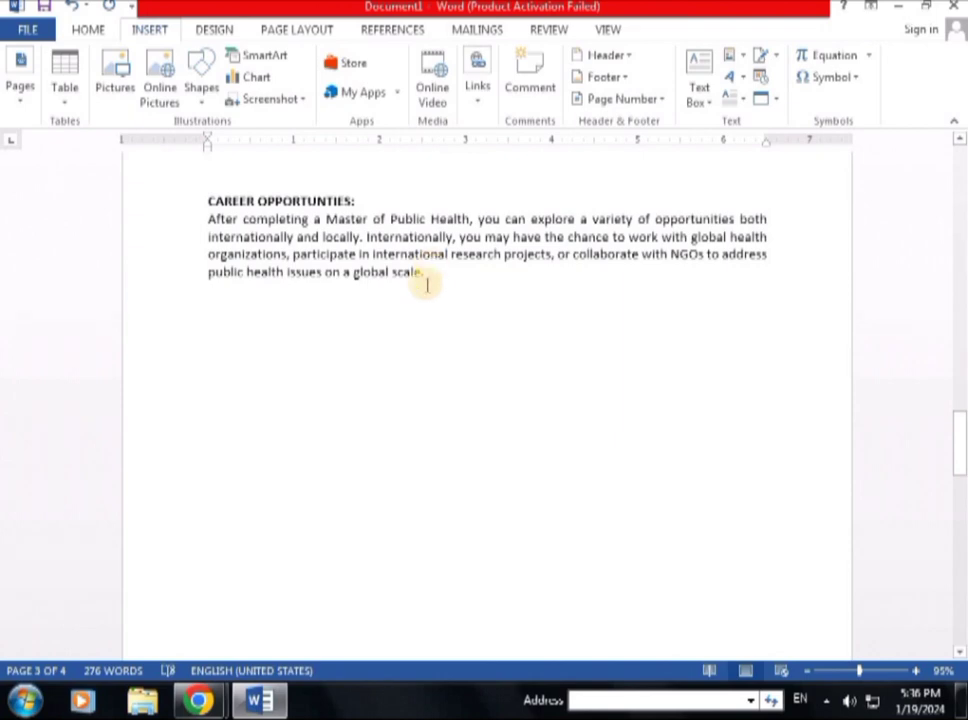
{"action": "scroll", "coordinate": [424, 304], "scroll_direction": "down", "scroll_amount": 4}
{"action": "scroll", "coordinate": [424, 304], "scroll_direction": "down", "scroll_amount": 5}
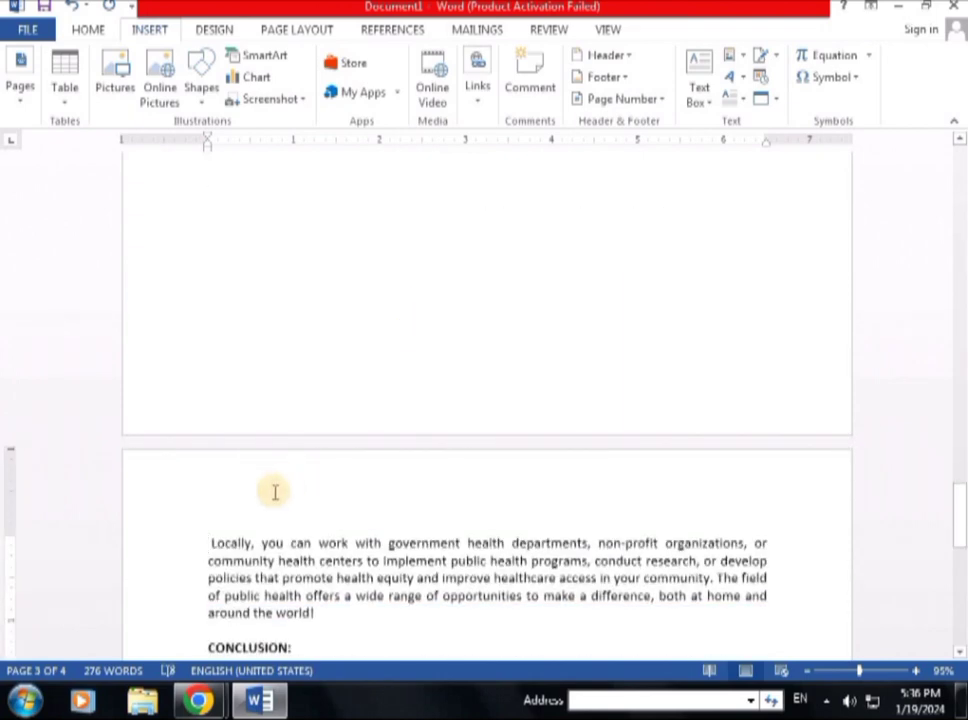
{"action": "left_click", "coordinate": [210, 543]}
{"action": "scroll", "coordinate": [256, 545], "scroll_direction": "down", "scroll_amount": 1}
{"action": "scroll", "coordinate": [259, 534], "scroll_direction": "down", "scroll_amount": 3}
{"action": "scroll", "coordinate": [270, 516], "scroll_direction": "up", "scroll_amount": 7}
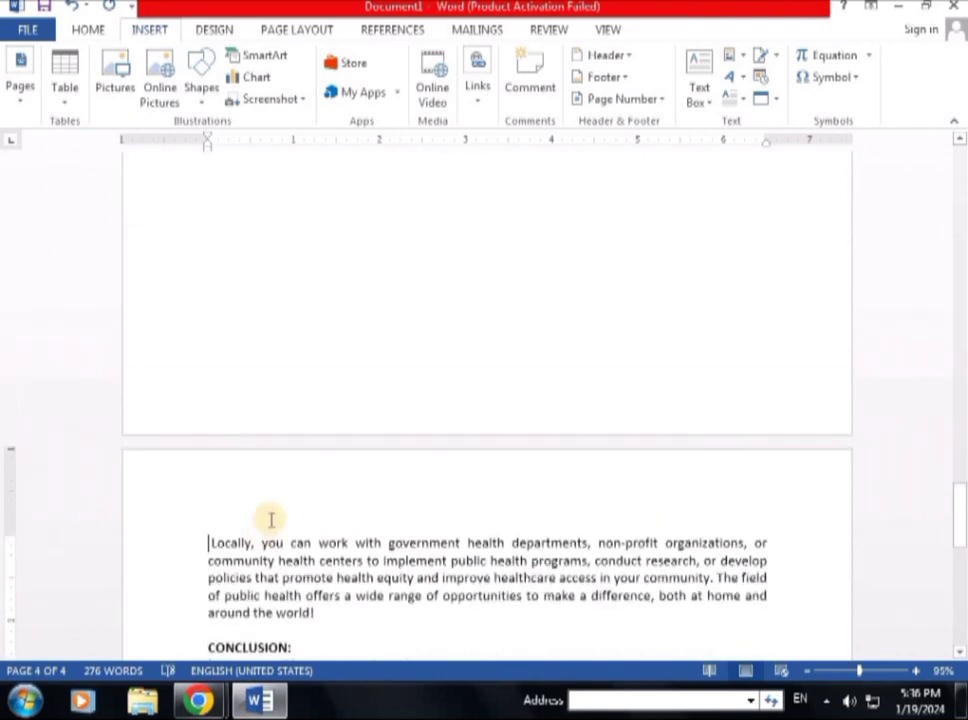
{"action": "scroll", "coordinate": [274, 517], "scroll_direction": "down", "scroll_amount": 3}
{"action": "scroll", "coordinate": [276, 514], "scroll_direction": "down", "scroll_amount": 2}
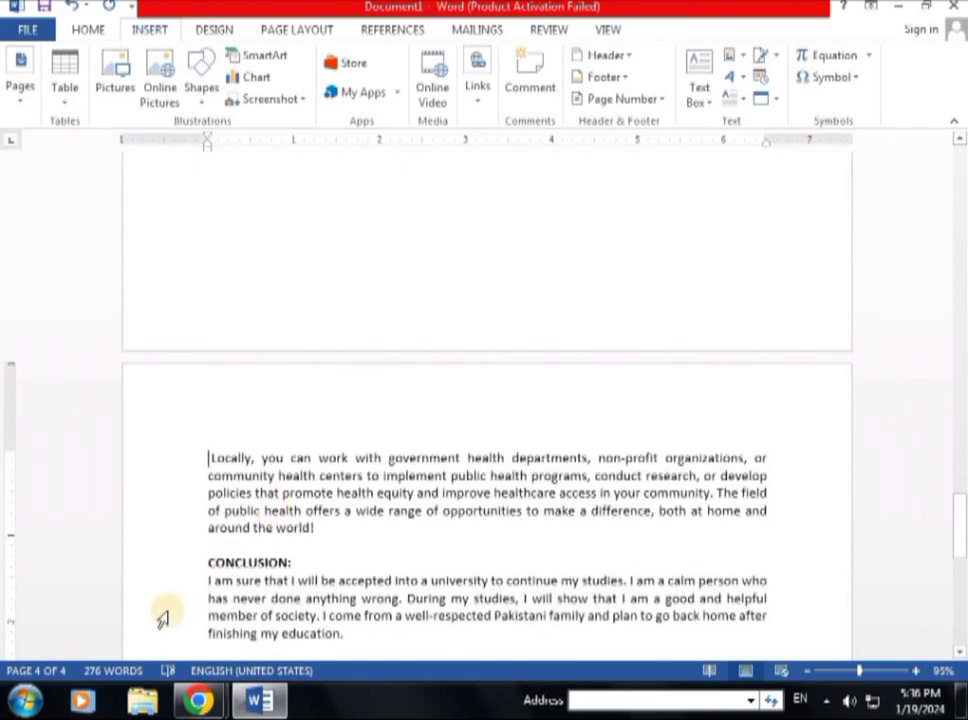
- Insert a table with 10 columns and 8 rows on the blank line below the CONCLUSION paragraph
{"action": "scroll", "coordinate": [348, 412], "scroll_direction": "down", "scroll_amount": 5}
{"action": "scroll", "coordinate": [348, 412], "scroll_direction": "down", "scroll_amount": 5}
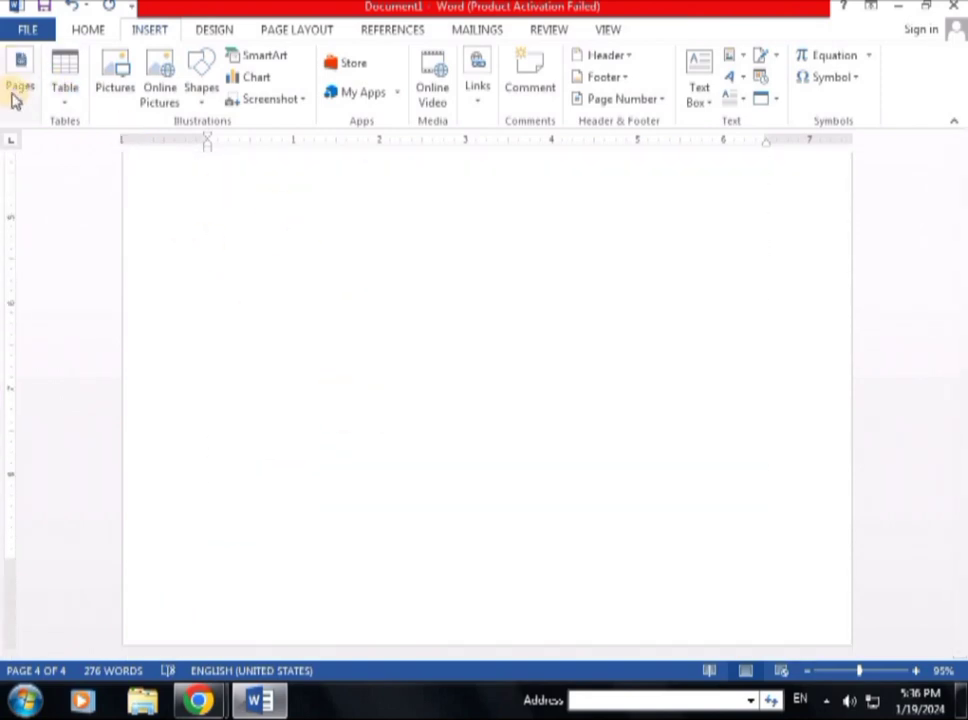
{"action": "left_click", "coordinate": [65, 103]}
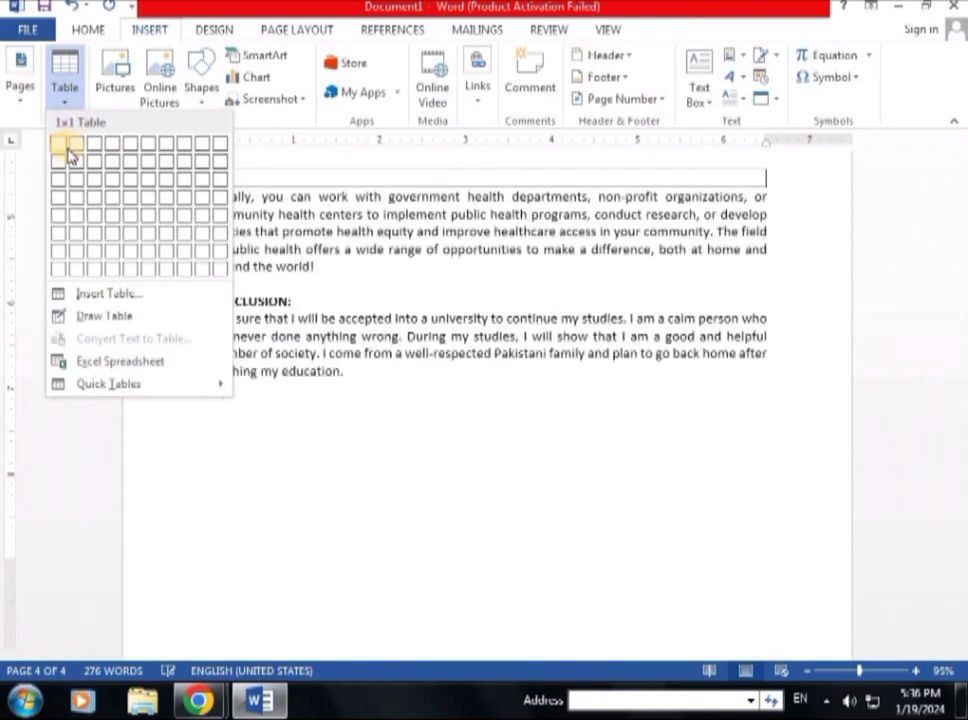
{"action": "left_click", "coordinate": [357, 402]}
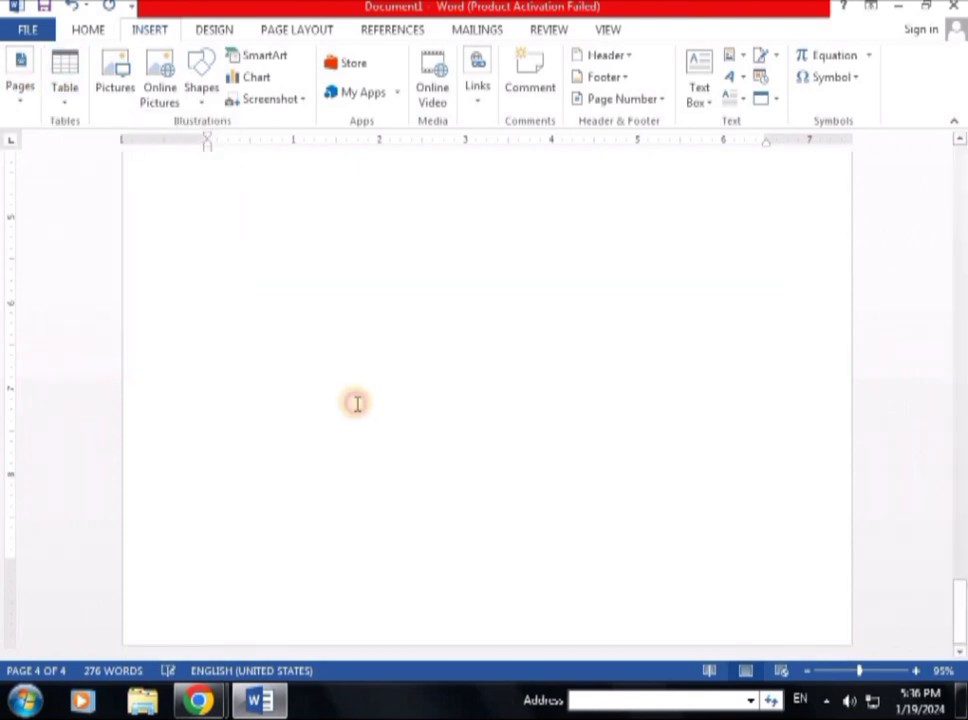
{"action": "left_click", "coordinate": [377, 311]}
{"action": "scroll", "coordinate": [500, 306], "scroll_direction": "up", "scroll_amount": 1}
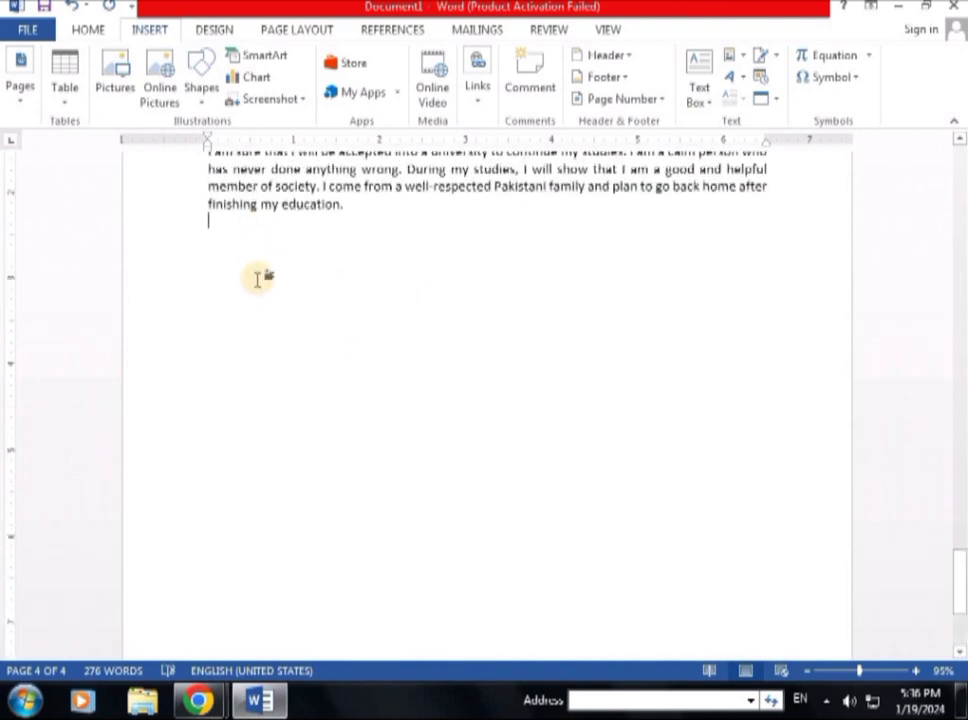
{"action": "left_click", "coordinate": [63, 99]}
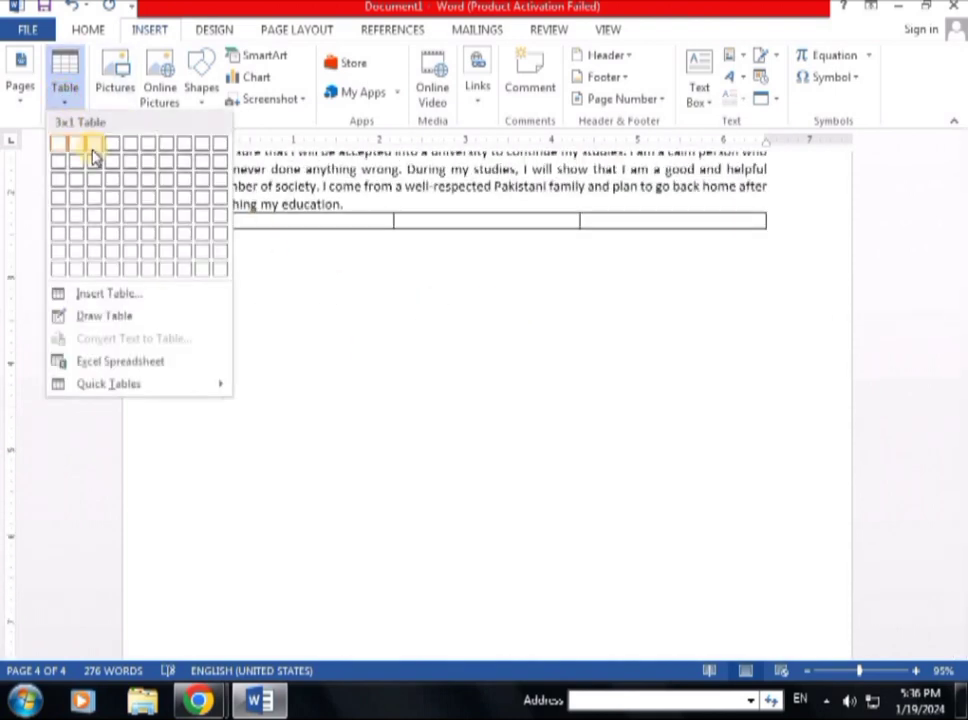
{"action": "left_click", "coordinate": [221, 273]}
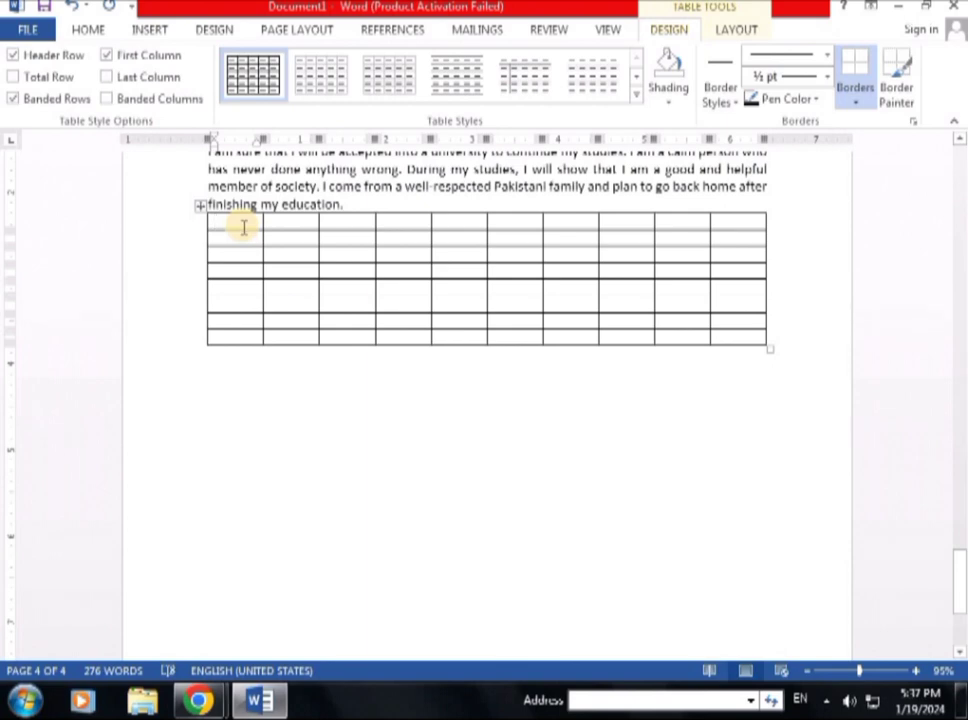
- Increase the height of the table's first two rows and widen its fourth column by moving the borders
{"action": "left_click_drag", "start_coordinate": [242, 231], "coordinate": [242, 272]}
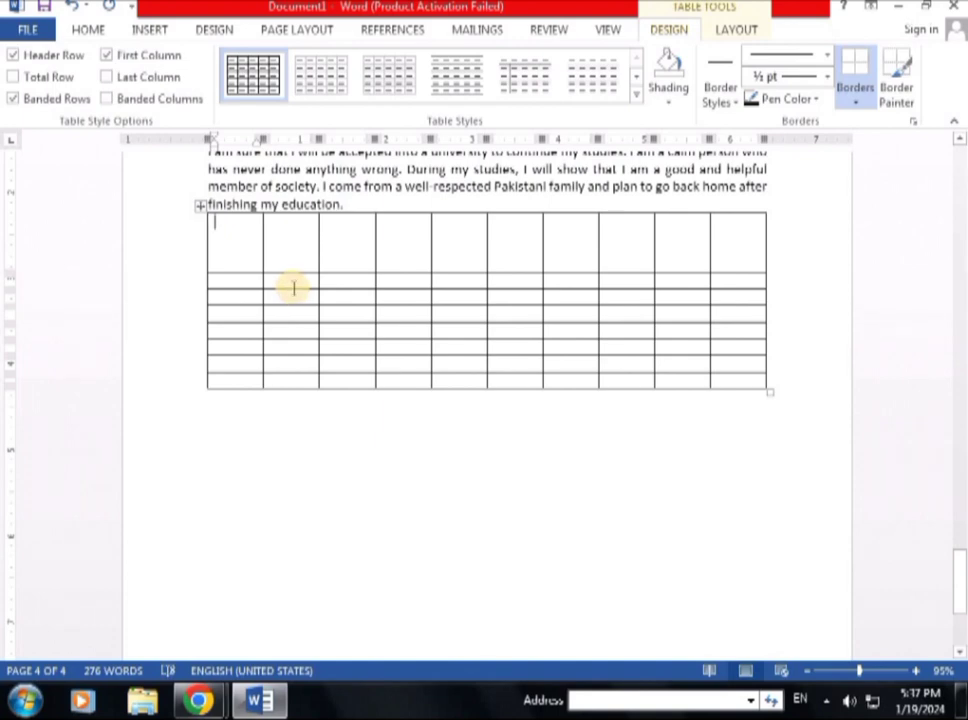
{"action": "left_click_drag", "start_coordinate": [292, 289], "coordinate": [292, 331]}
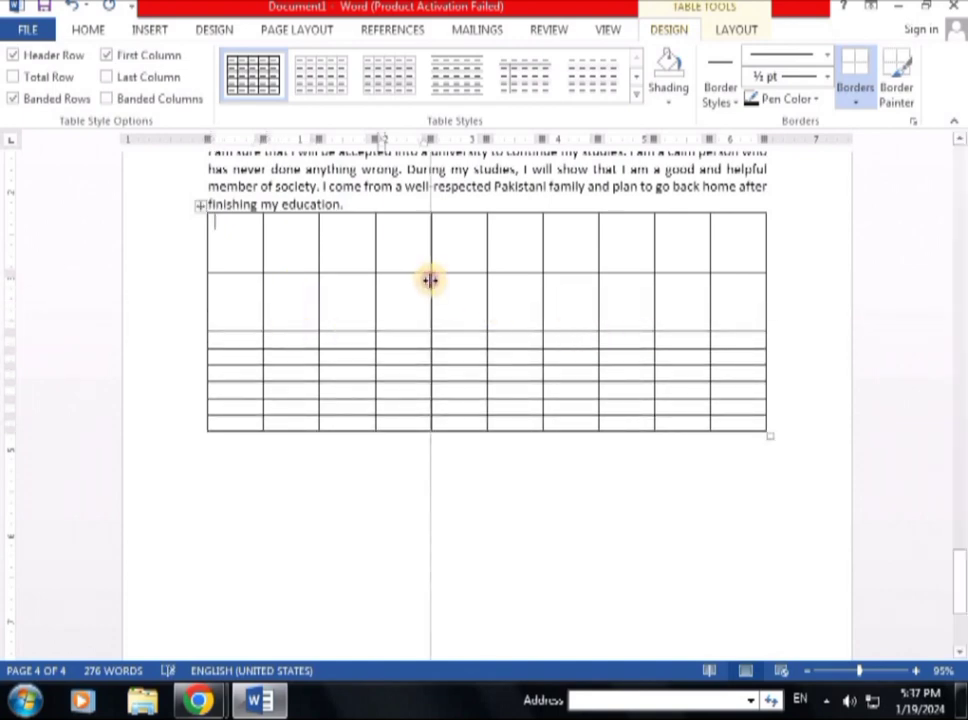
{"action": "left_click_drag", "start_coordinate": [430, 280], "coordinate": [458, 278]}
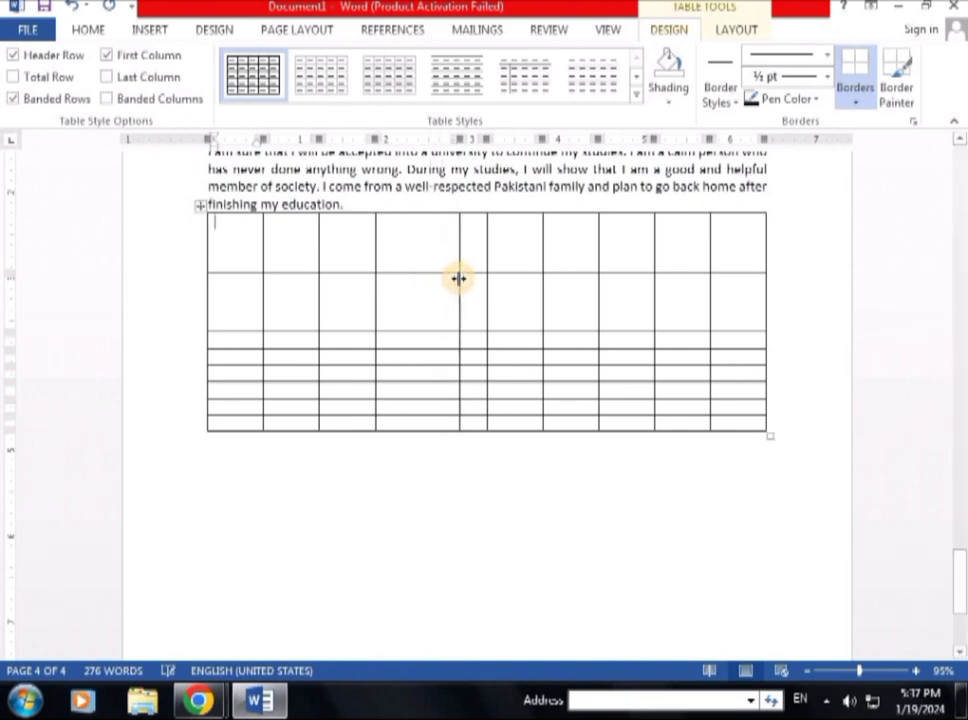
- Apply the green grid table style with a solid green header row and banded rows to the table
{"action": "left_click", "coordinate": [236, 228]}
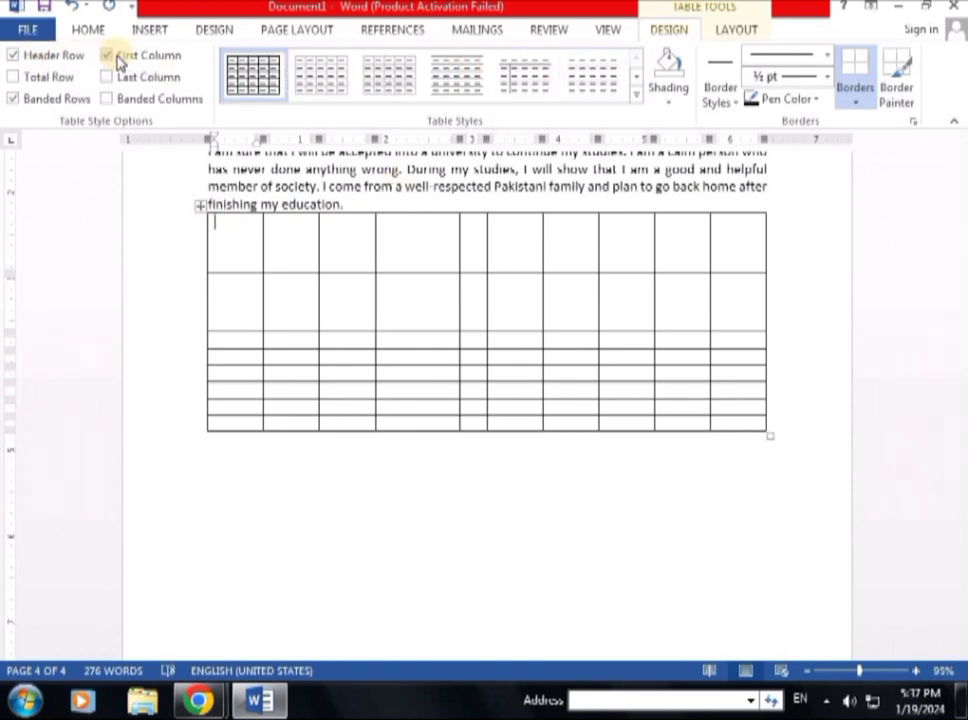
{"action": "left_click", "coordinate": [634, 97]}
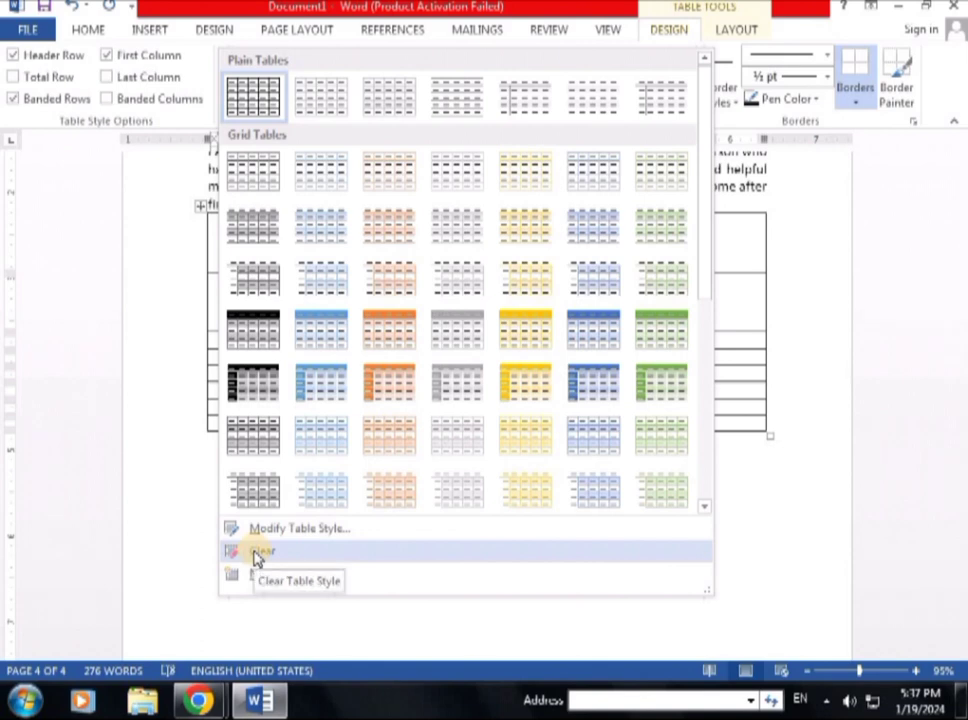
{"action": "left_click", "coordinate": [655, 345]}
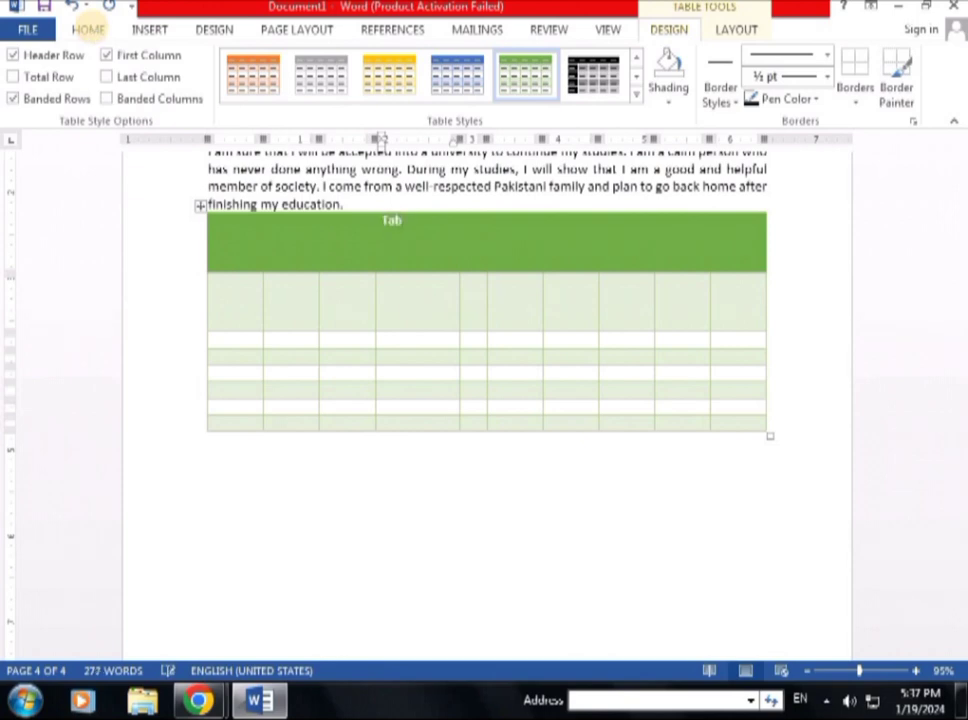
- Centre the word "Table" in the header row and set its font size to 72
{"action": "left_click", "coordinate": [88, 30]}
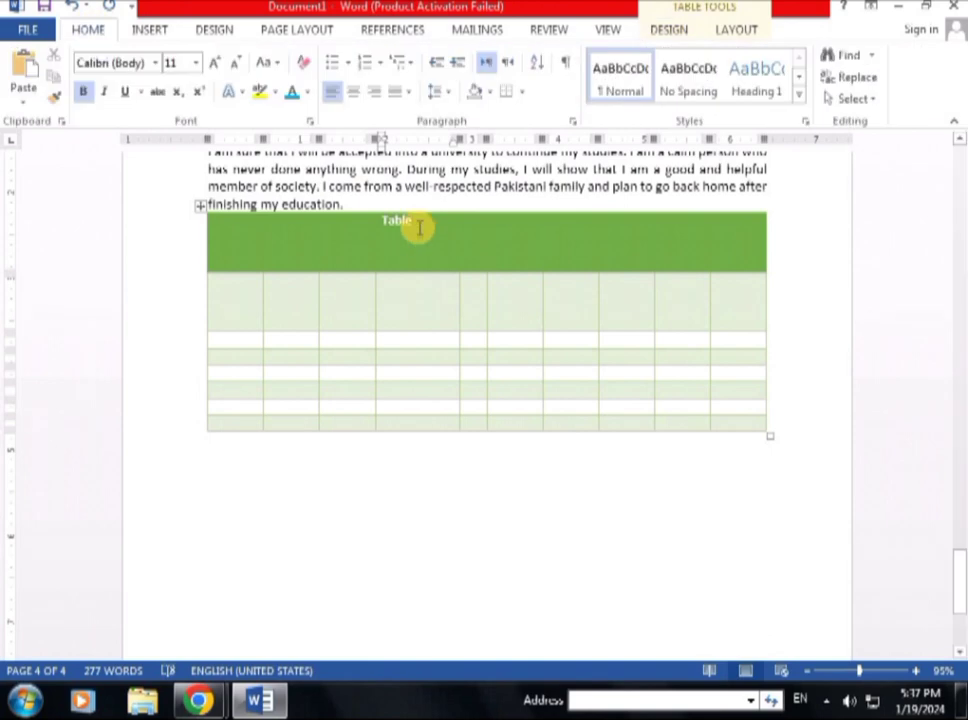
{"action": "left_click_drag", "start_coordinate": [415, 227], "coordinate": [376, 225]}
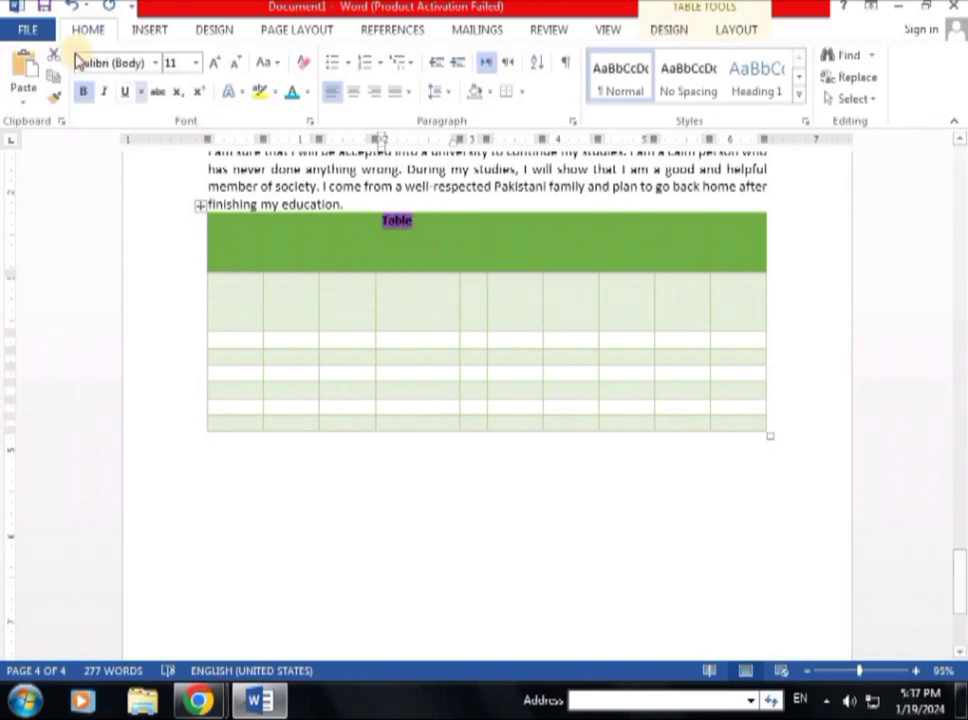
{"action": "left_click", "coordinate": [355, 94]}
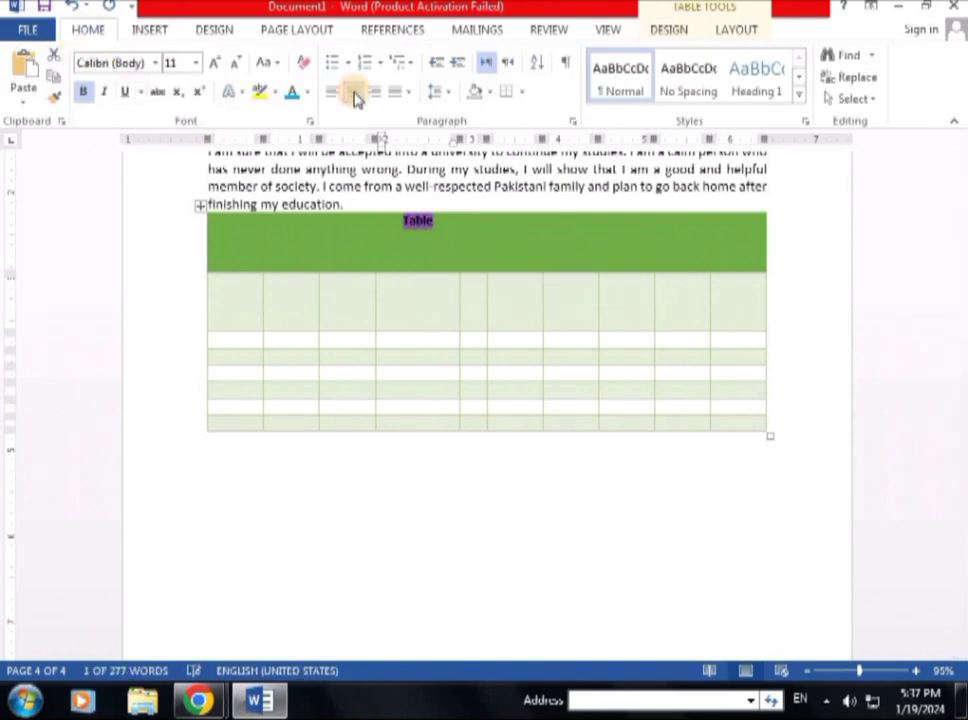
{"action": "left_click", "coordinate": [196, 63]}
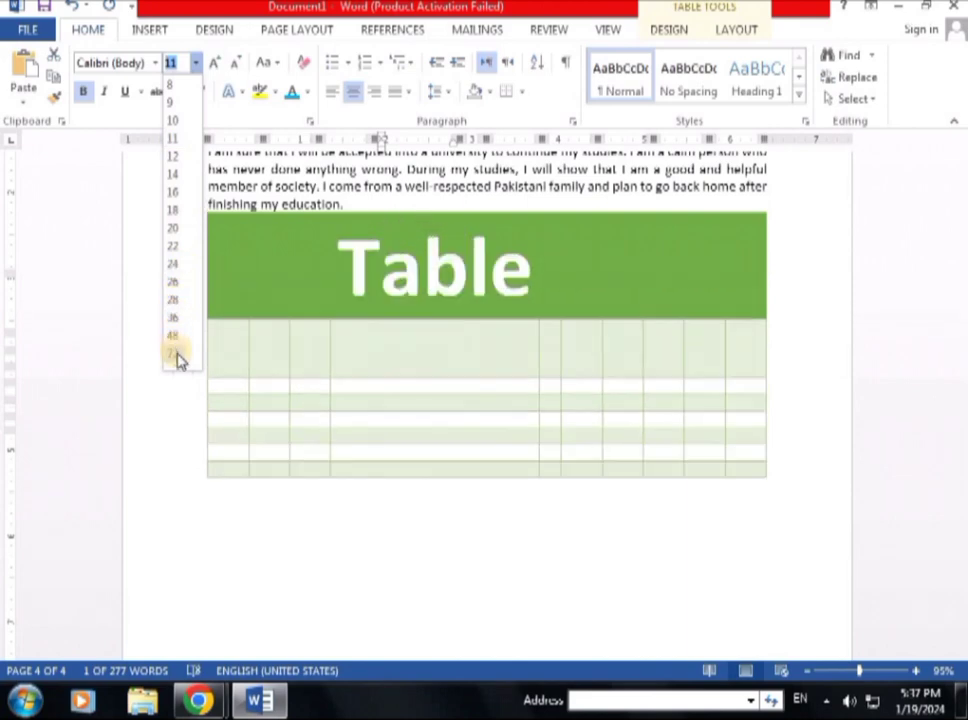
{"action": "left_click", "coordinate": [176, 354]}
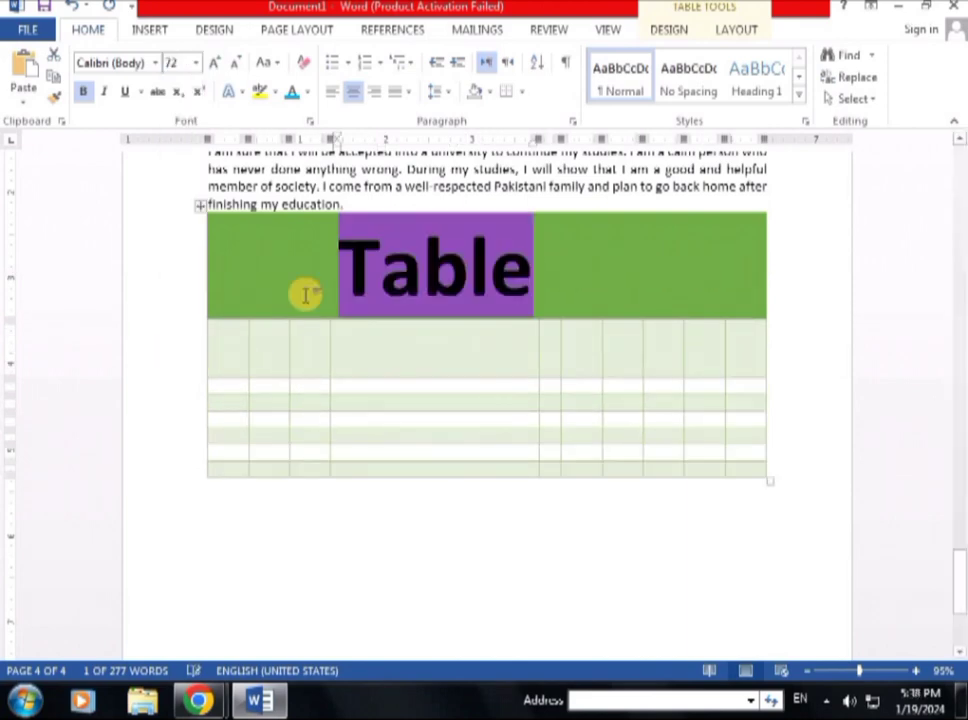
{"action": "left_click", "coordinate": [478, 268]}
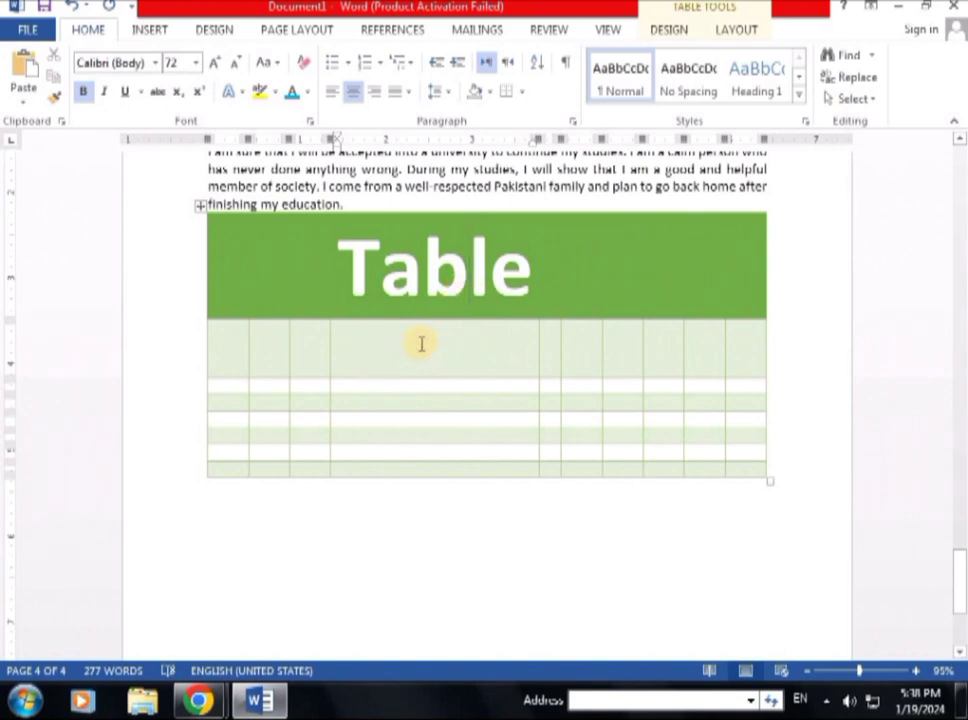
- Merge all the cells of the table's second row into a single cell
{"action": "left_click", "coordinate": [736, 32]}
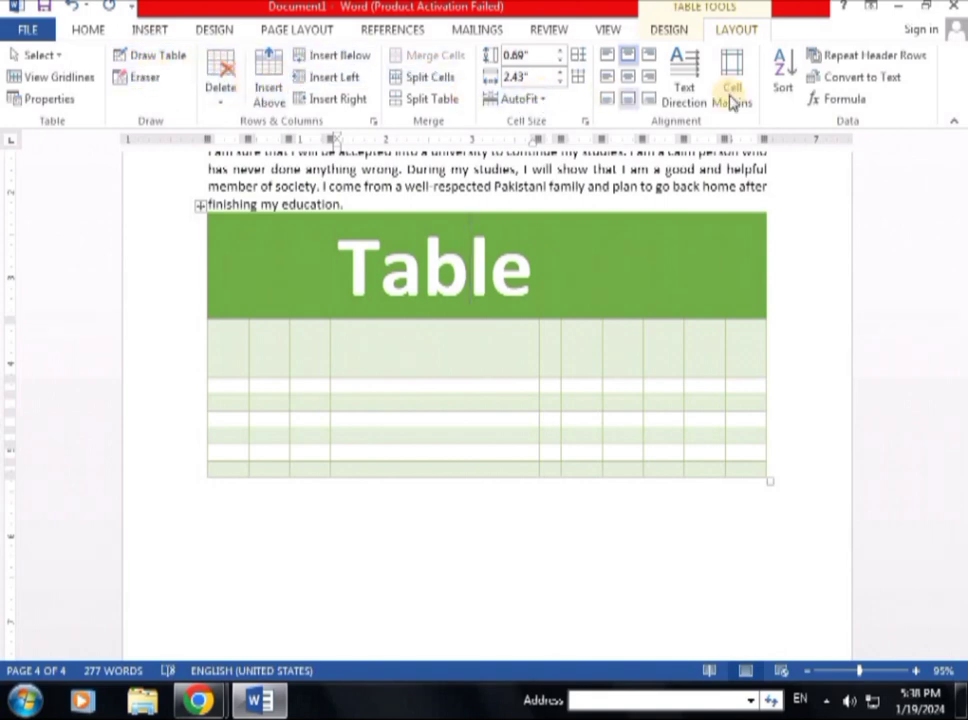
{"action": "left_click", "coordinate": [523, 361]}
{"action": "left_click", "coordinate": [292, 400]}
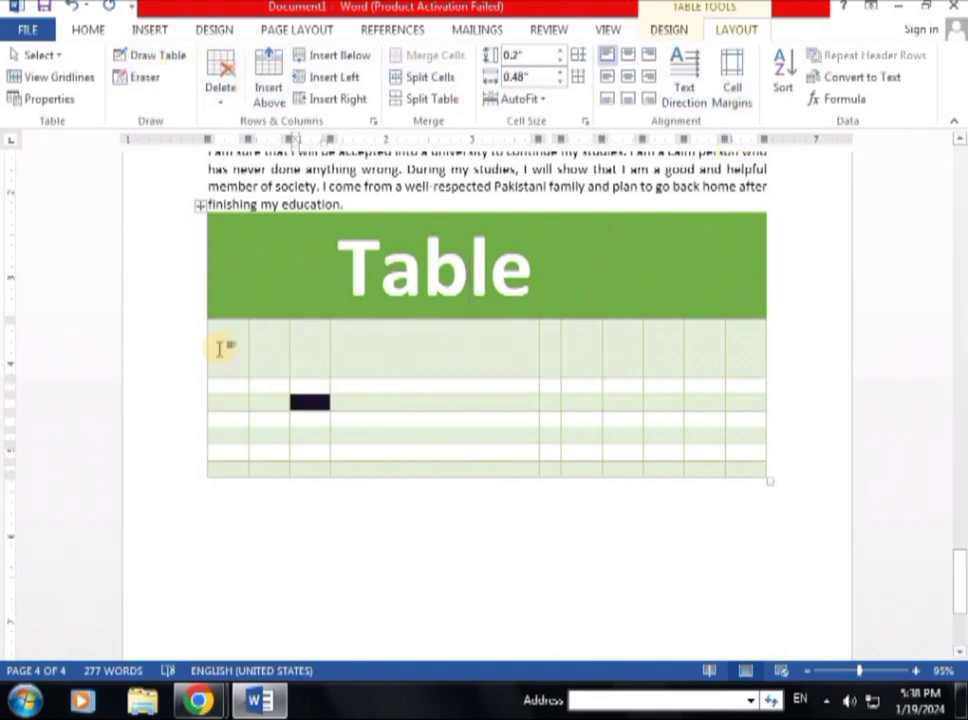
{"action": "left_click_drag", "start_coordinate": [220, 332], "coordinate": [743, 360]}
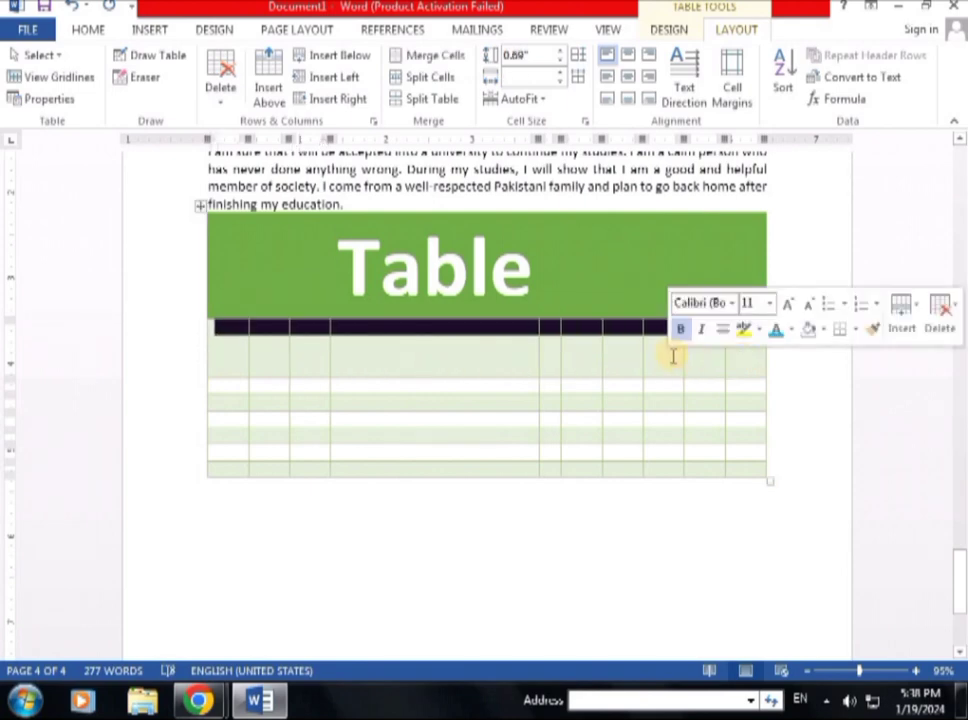
{"action": "right_click", "coordinate": [598, 335]}
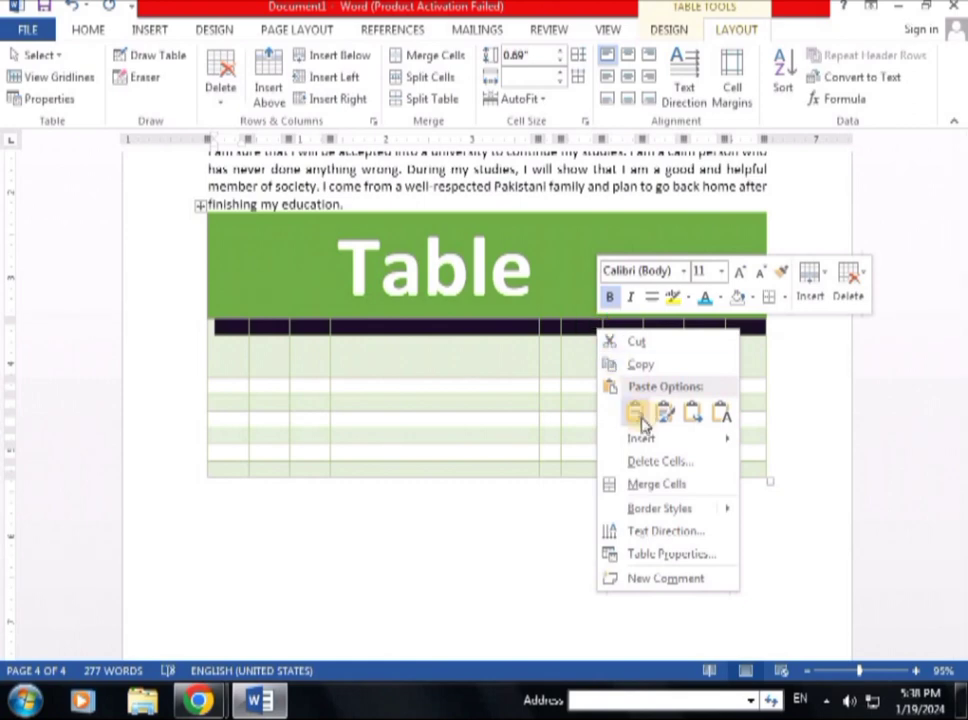
{"action": "mouse_move", "coordinate": [641, 443]}
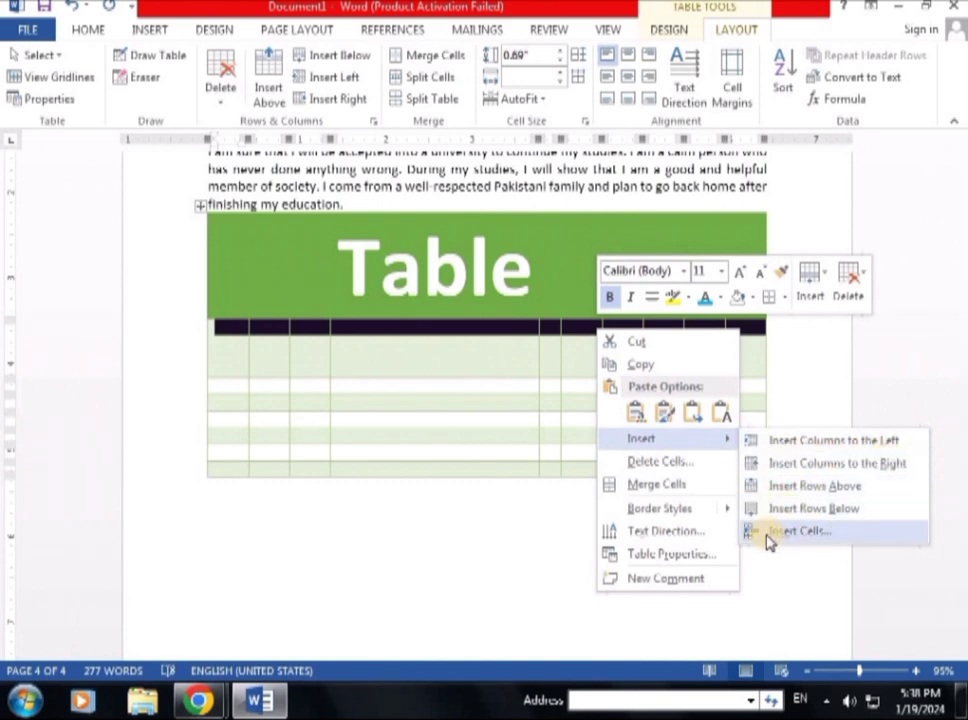
{"action": "left_click", "coordinate": [641, 487]}
{"action": "left_click", "coordinate": [436, 346]}
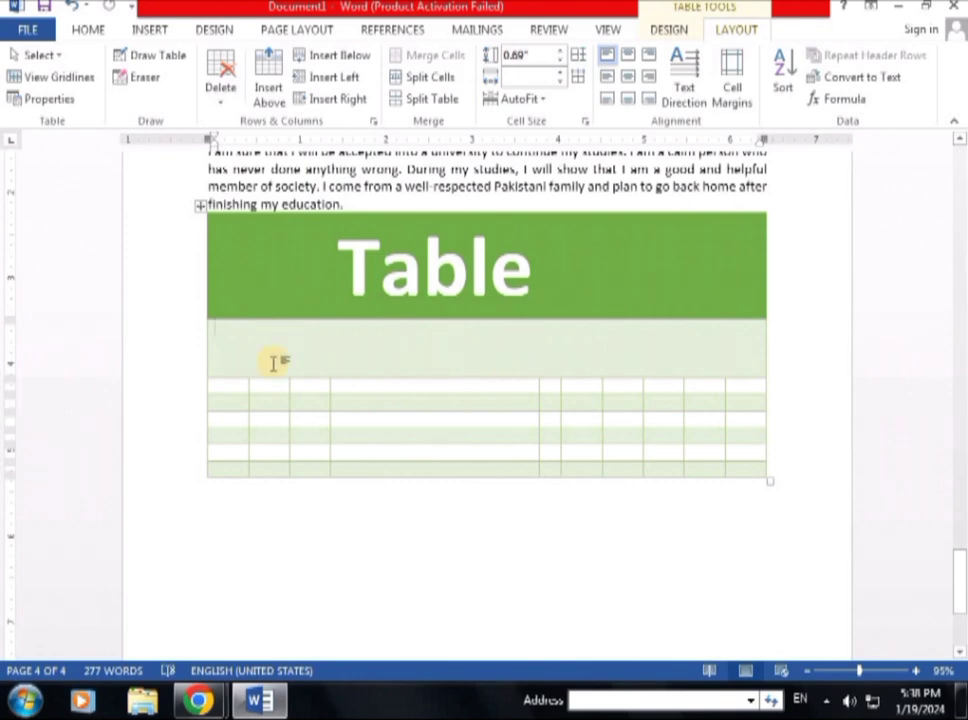
- Examine the border styles and text direction options offered for the merged second row, leaving the settings as they are
{"action": "left_click_drag", "start_coordinate": [281, 349], "coordinate": [767, 384]}
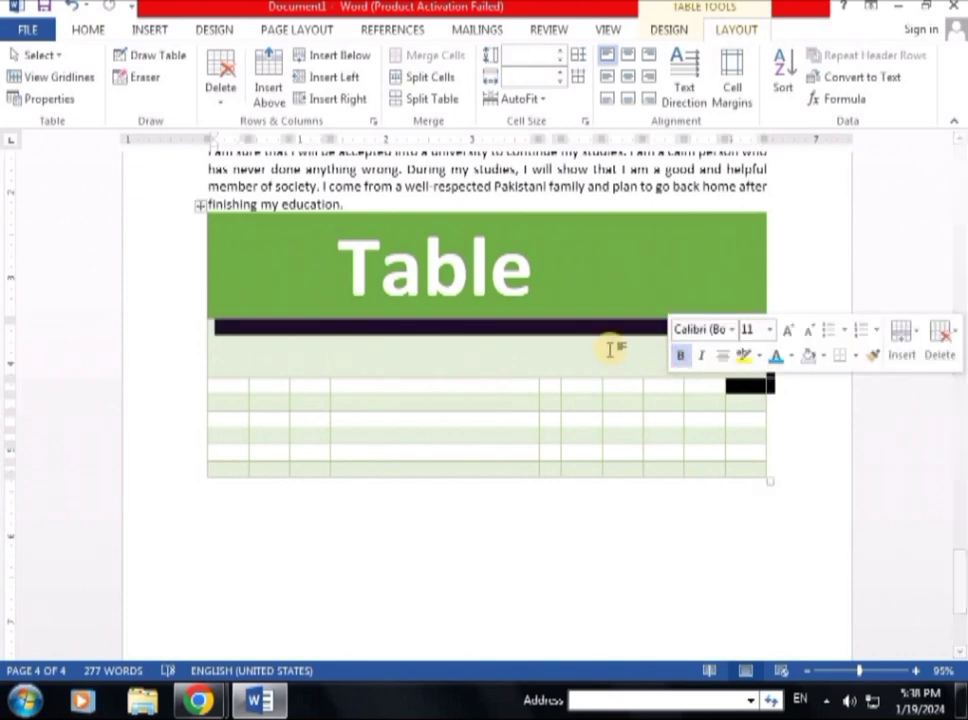
{"action": "right_click", "coordinate": [567, 355]}
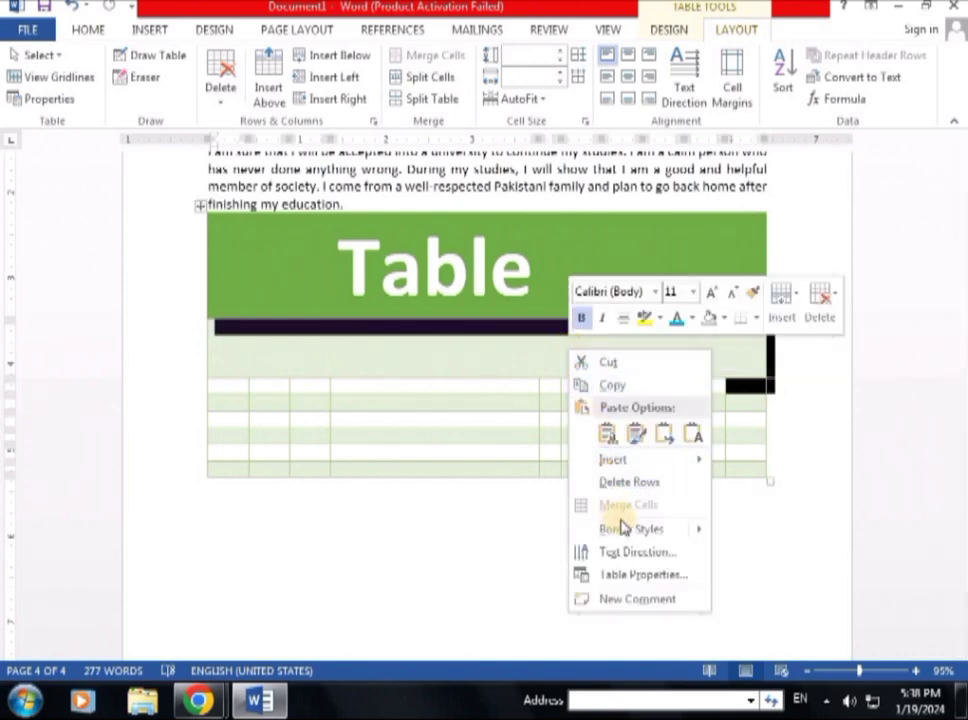
{"action": "mouse_move", "coordinate": [643, 528]}
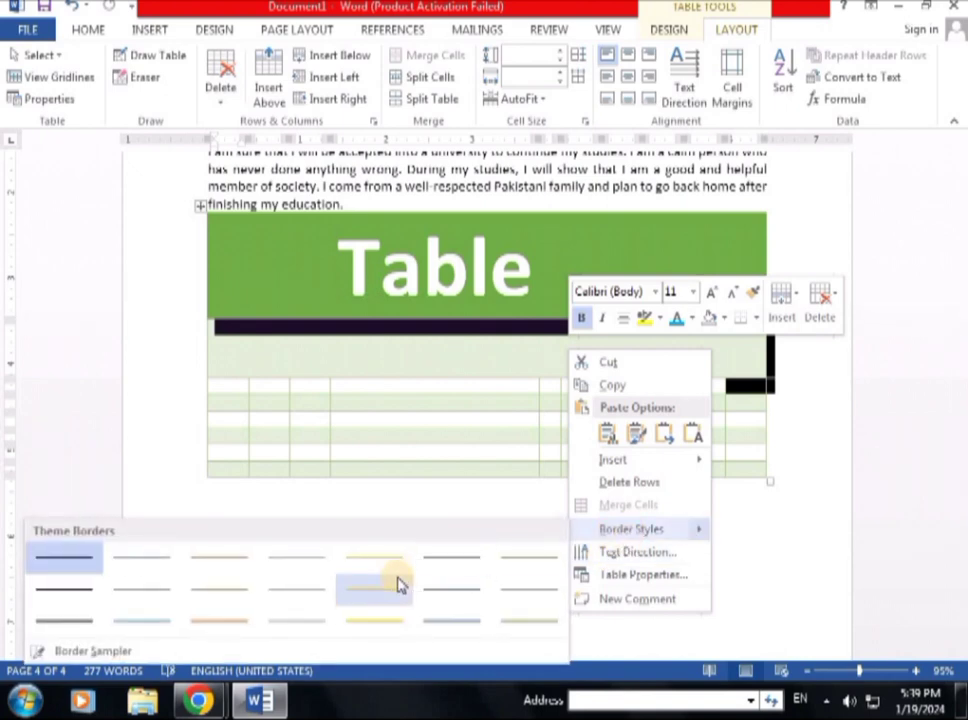
{"action": "left_click", "coordinate": [621, 558]}
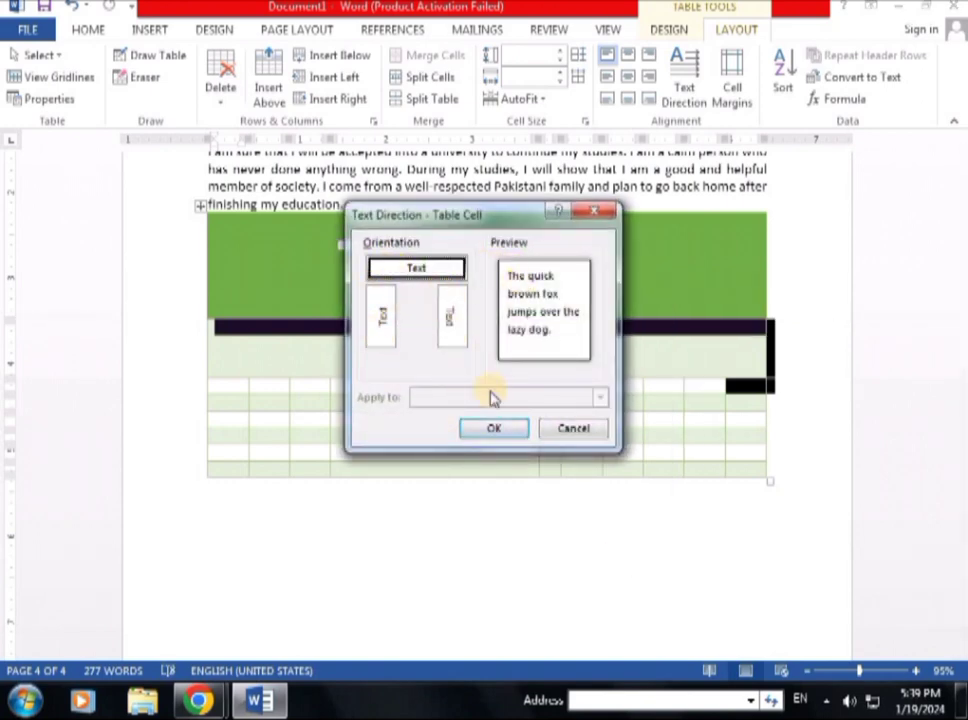
{"action": "left_click", "coordinate": [565, 430]}
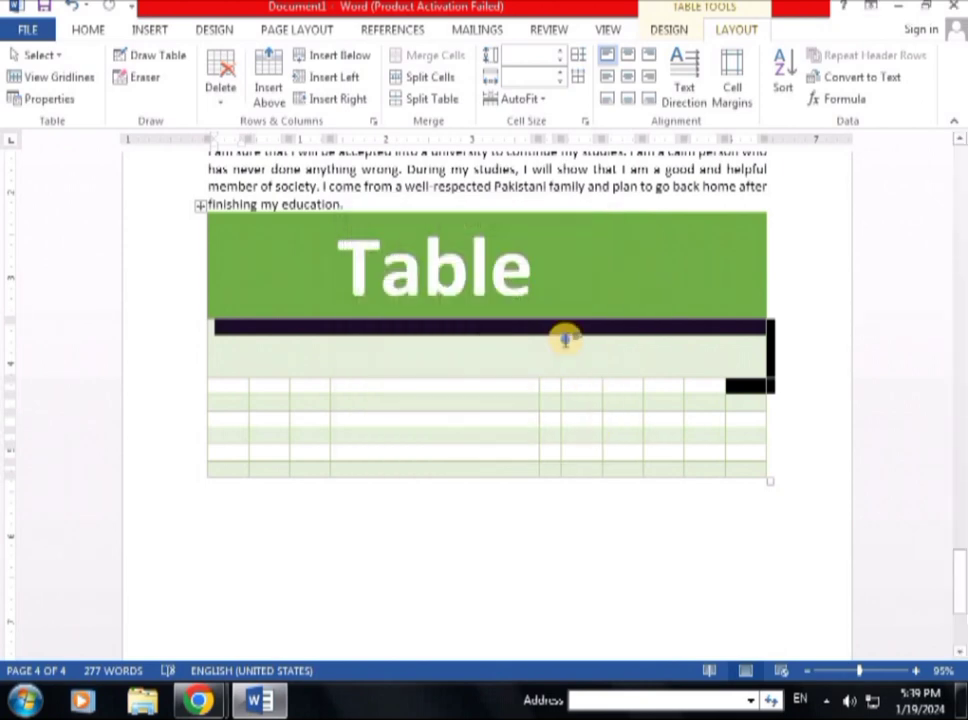
- Review the table properties for size, alignment, text wrapping and table direction without changing them
{"action": "right_click", "coordinate": [566, 340]}
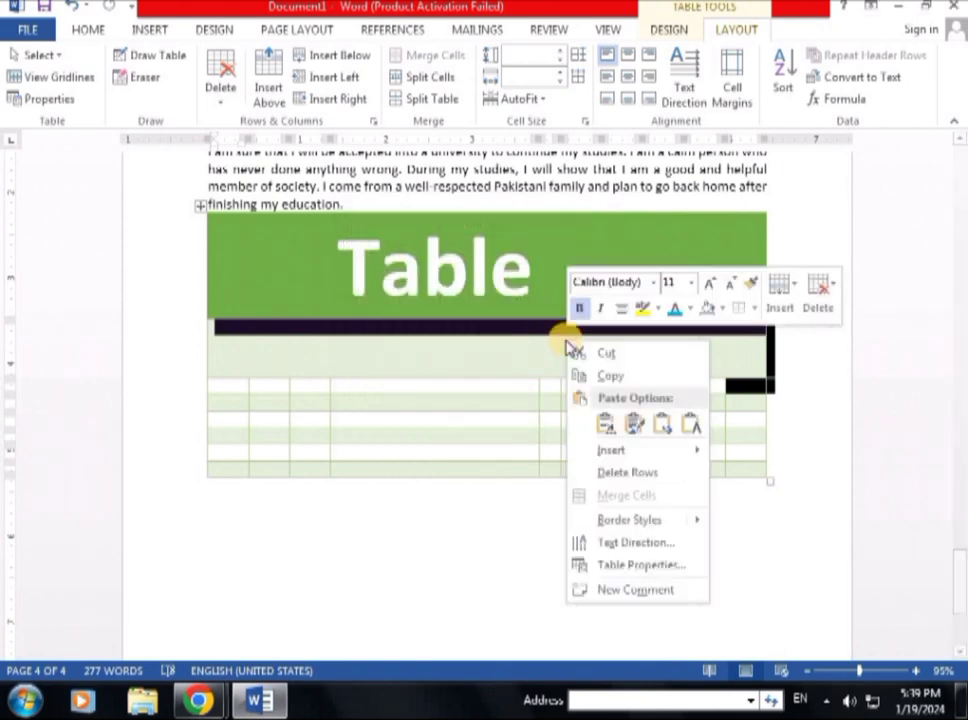
{"action": "left_click", "coordinate": [626, 566]}
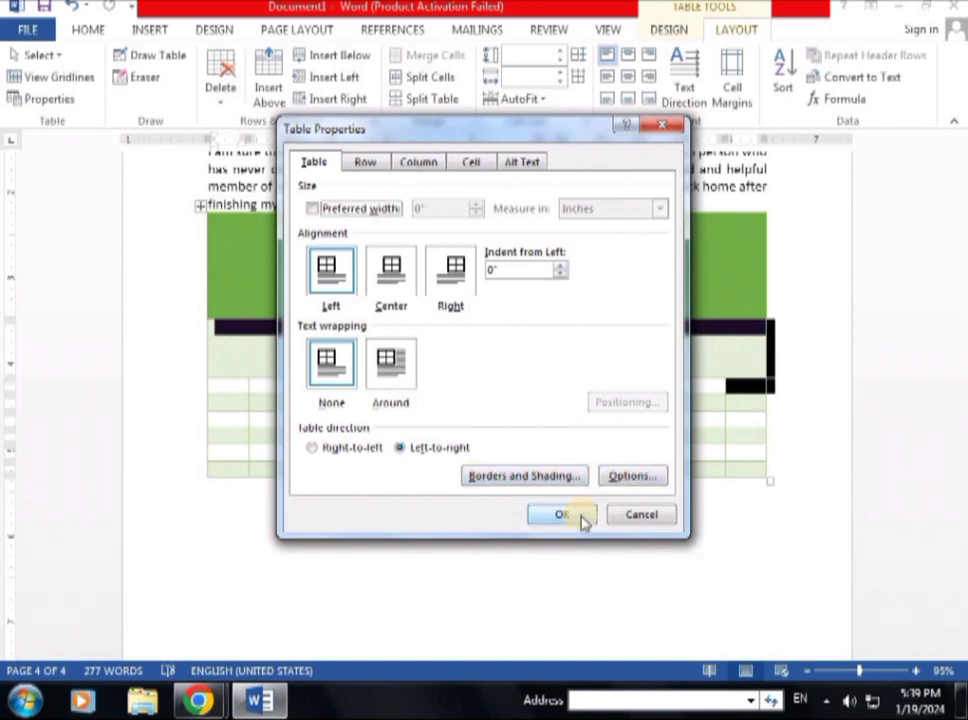
{"action": "left_click", "coordinate": [660, 126]}
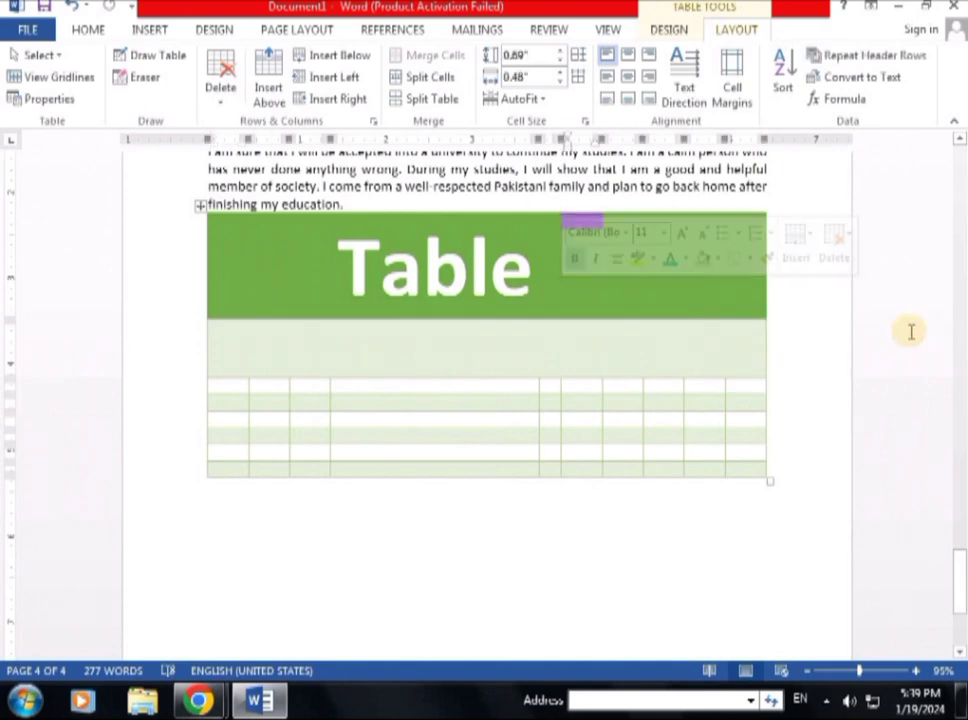
{"action": "left_click", "coordinate": [510, 350]}
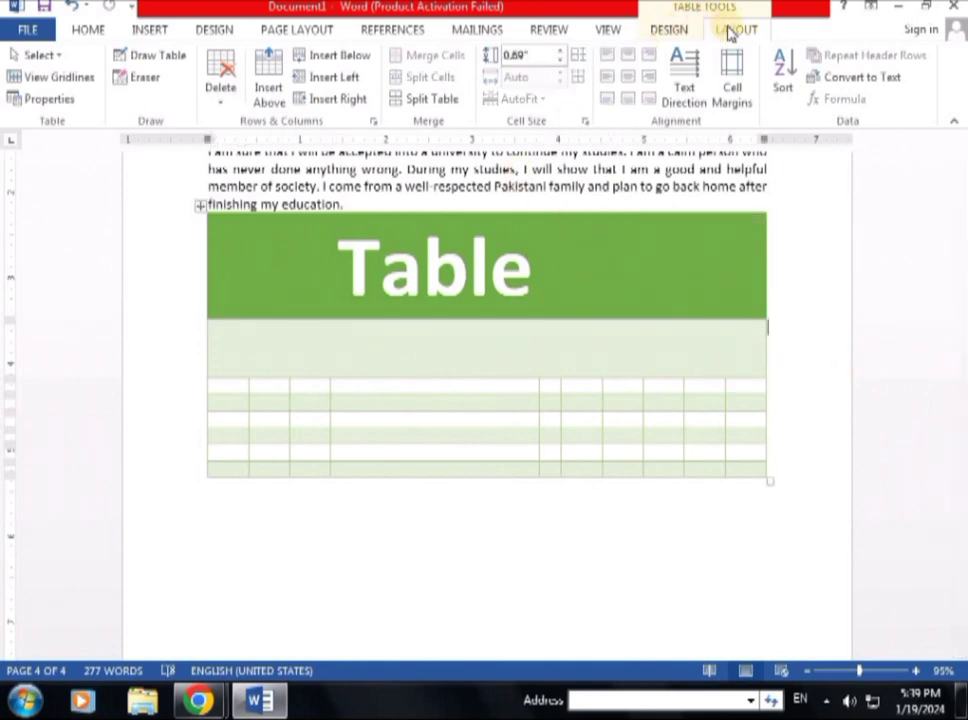
- Use the Border Painter to paint a ½ pt border between the fifth and sixth rows in the wide fourth column
{"action": "left_click", "coordinate": [668, 30]}
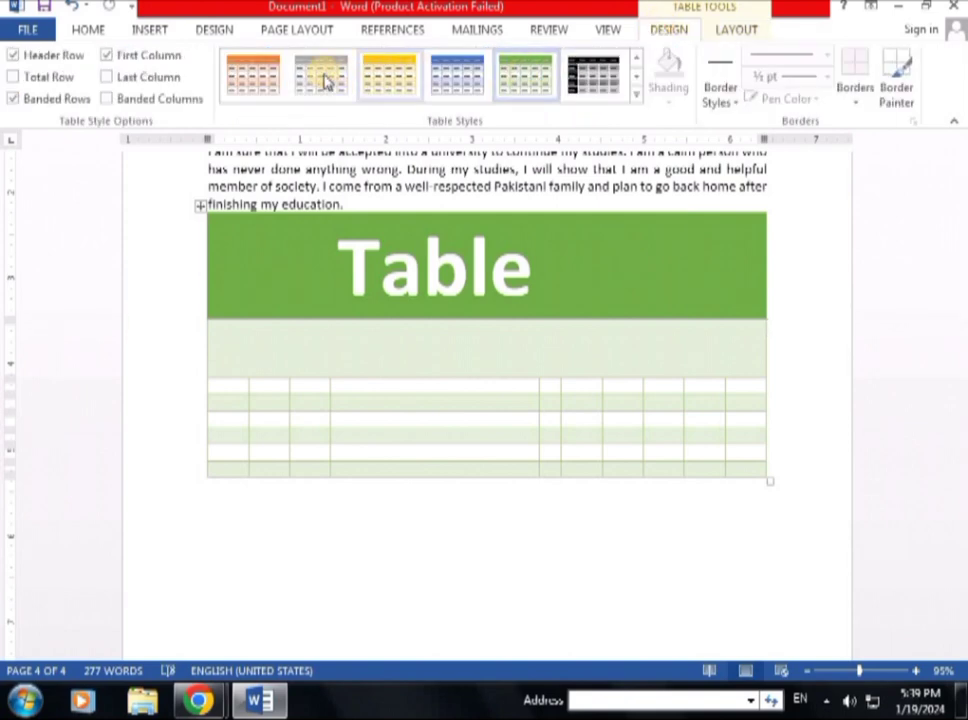
{"action": "left_click", "coordinate": [736, 100]}
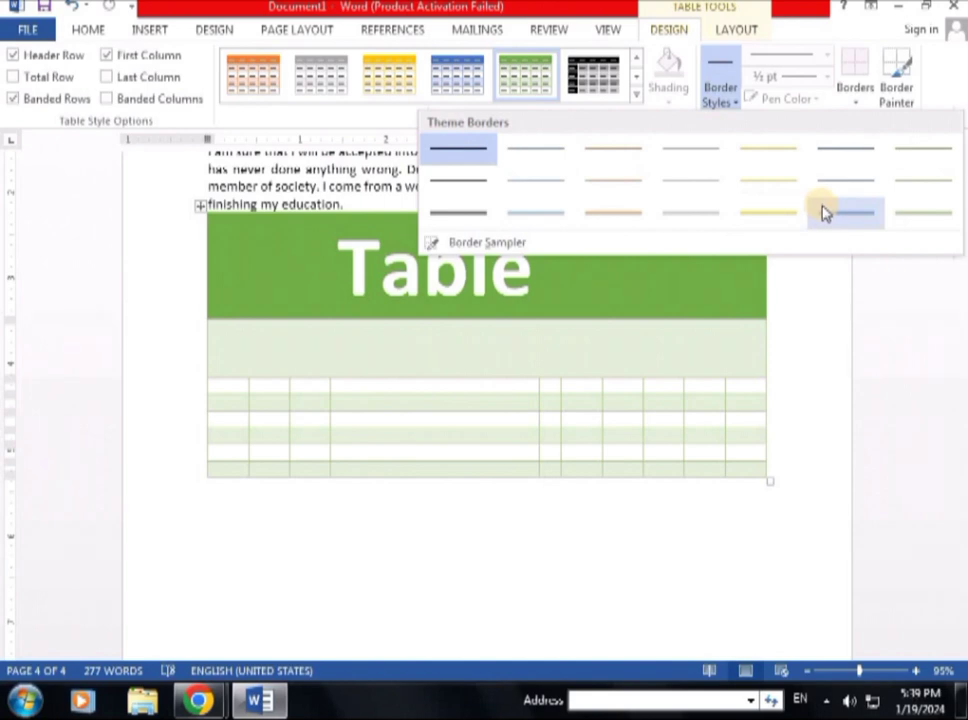
{"action": "left_click", "coordinate": [856, 100]}
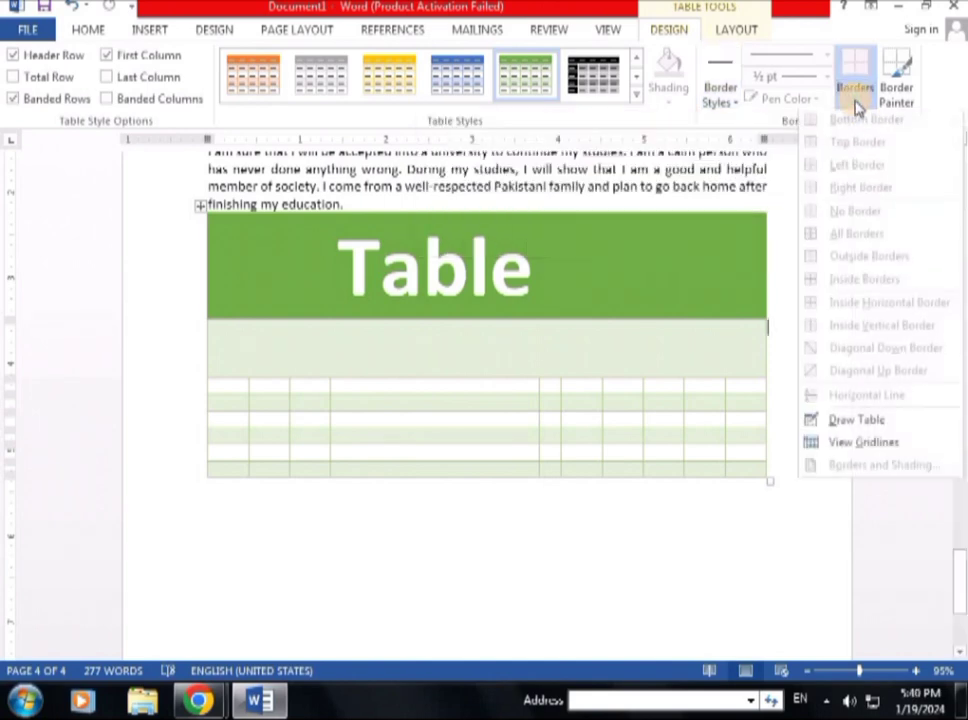
{"action": "left_click", "coordinate": [913, 93]}
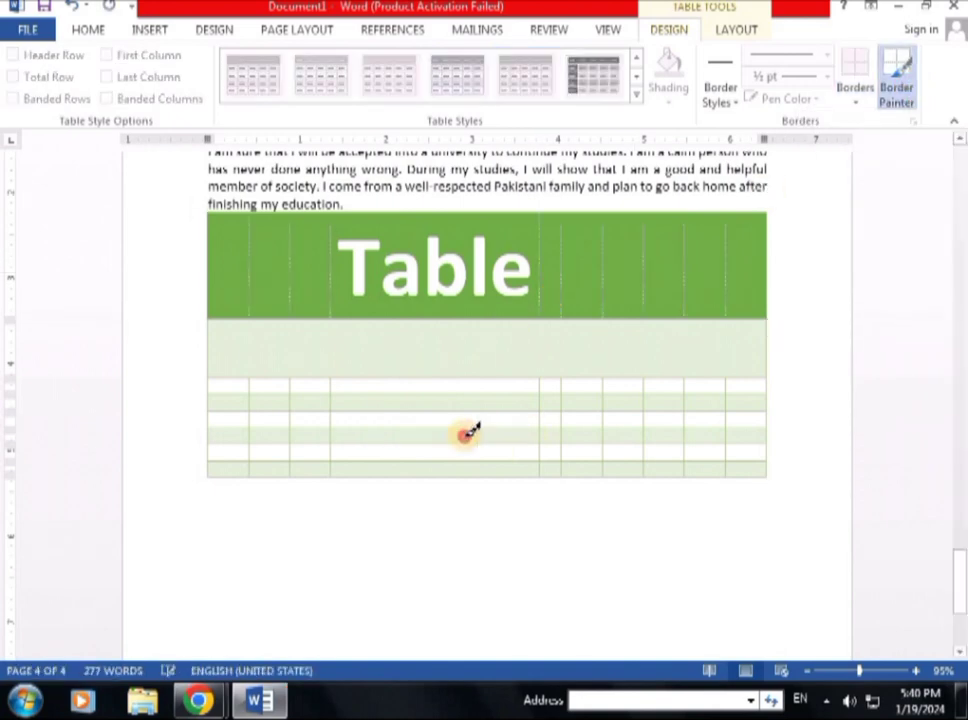
{"action": "left_click_drag", "start_coordinate": [485, 445], "coordinate": [515, 445]}
{"action": "left_click_drag", "start_coordinate": [345, 470], "coordinate": [572, 470]}
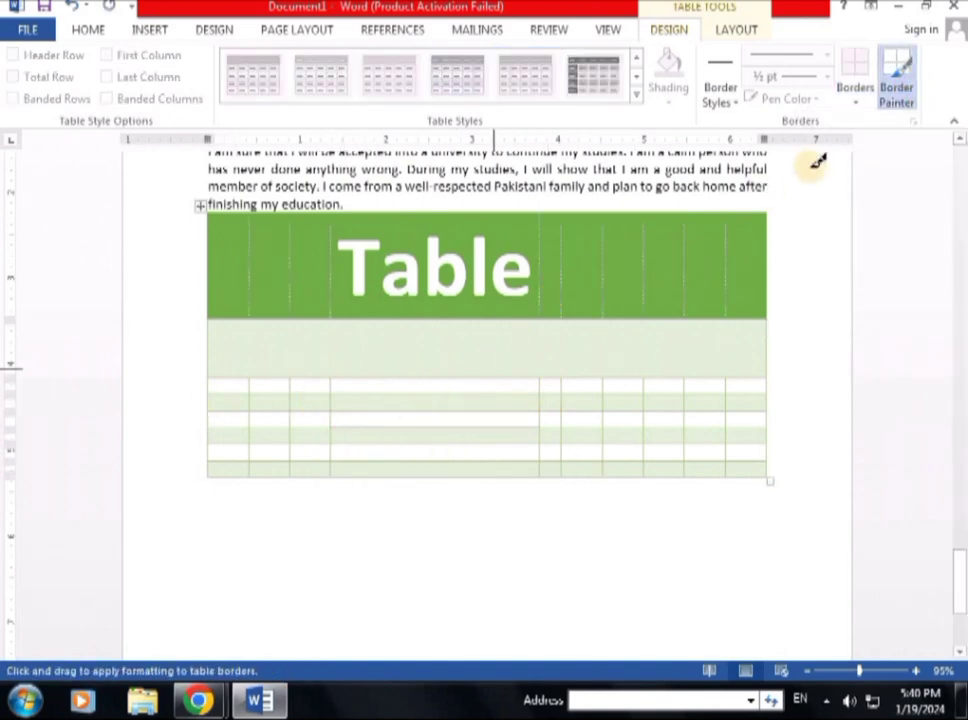
{"action": "left_click", "coordinate": [740, 31]}
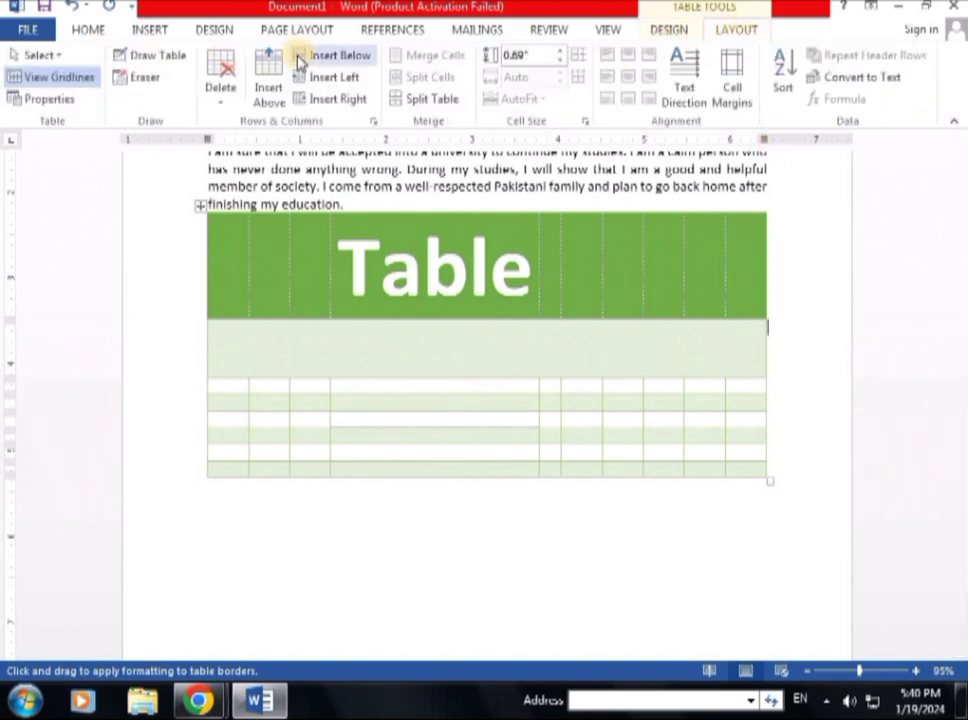